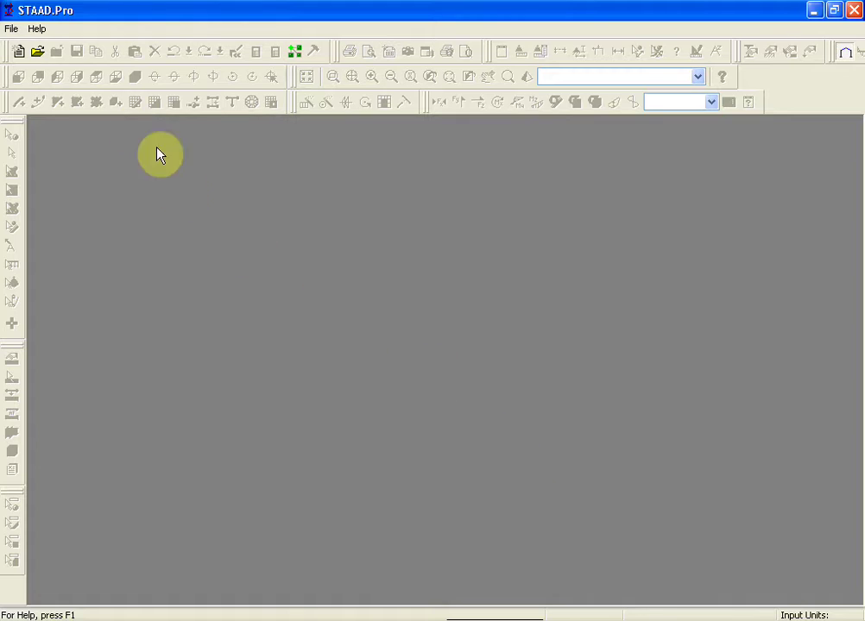
Step: Set the program's default base unit to English in the program configuration
left_click(10, 28)
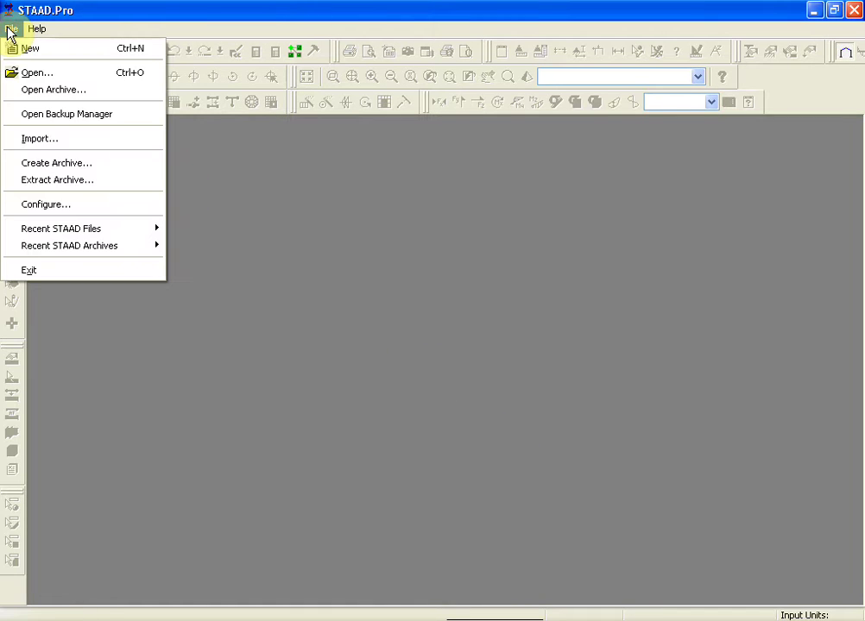
left_click(57, 209)
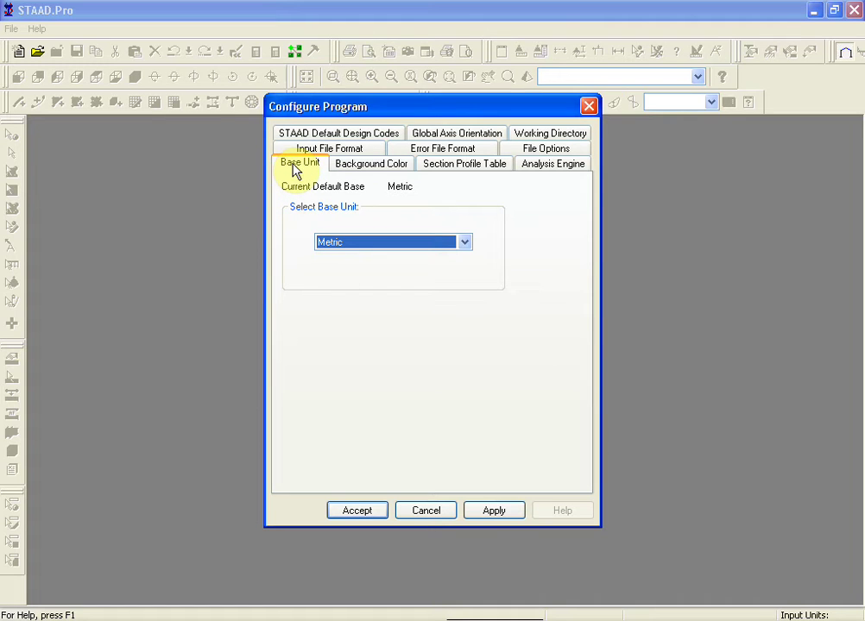
left_click(464, 243)
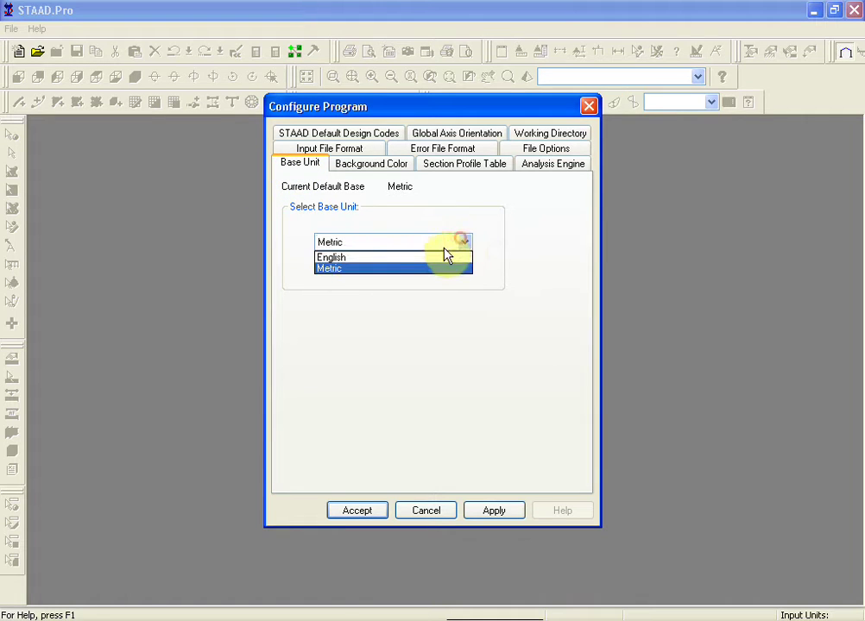
left_click(359, 258)
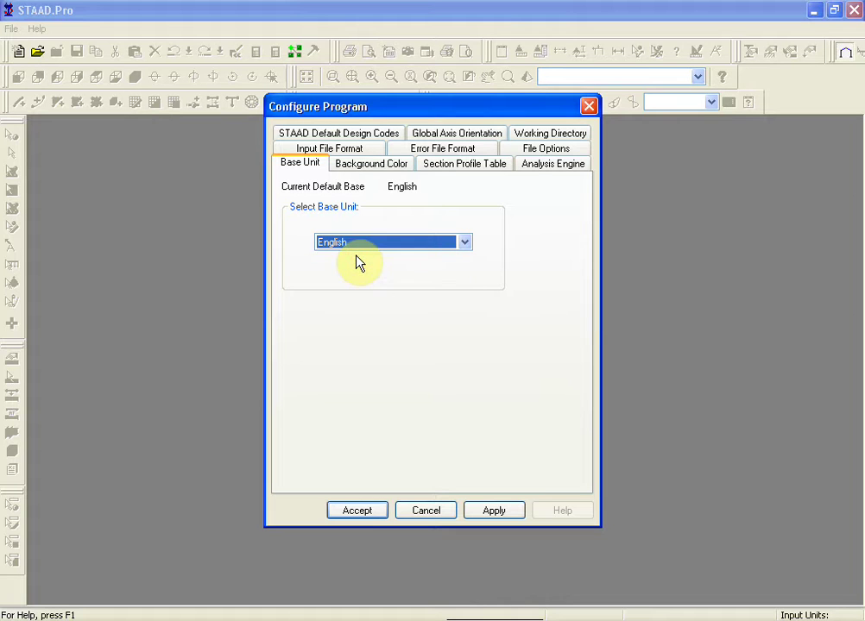
left_click(358, 512)
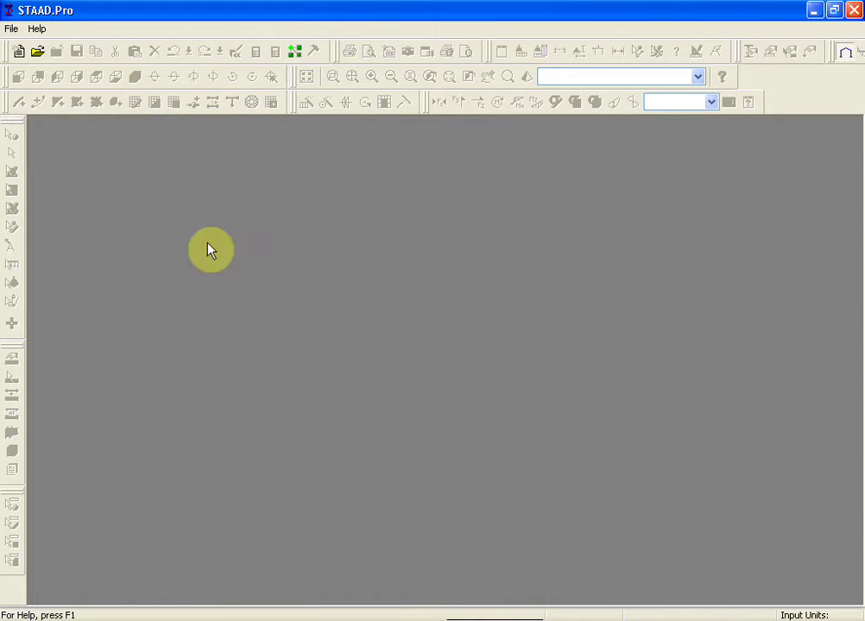
Step: Start a new Plane structure and name its file Octagonal
left_click(10, 28)
left_click(26, 49)
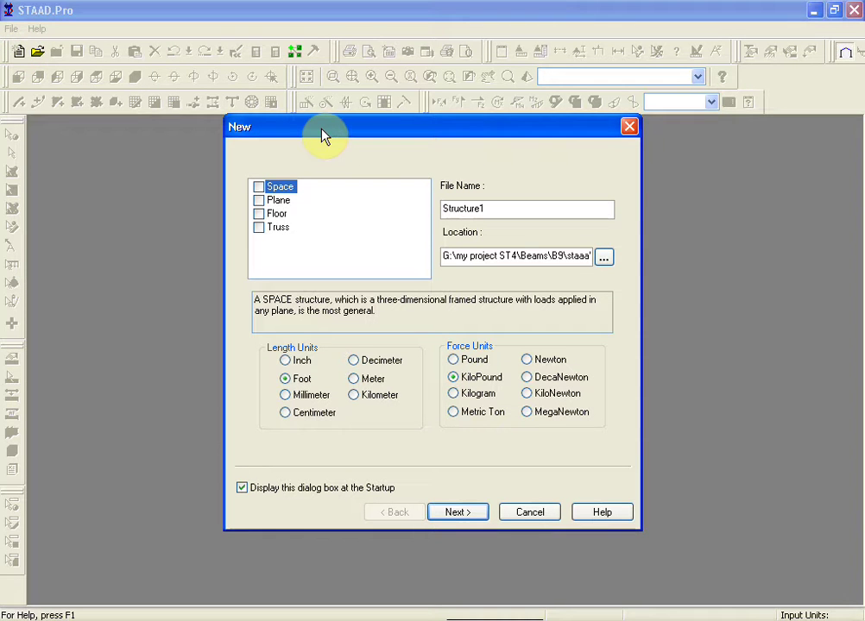
left_click(260, 202)
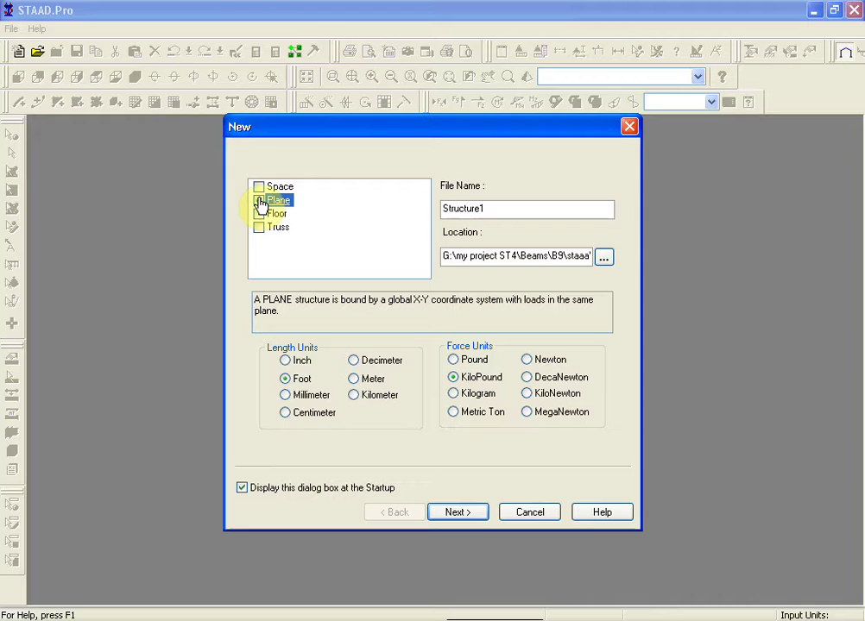
left_click_drag(492, 211, 431, 208)
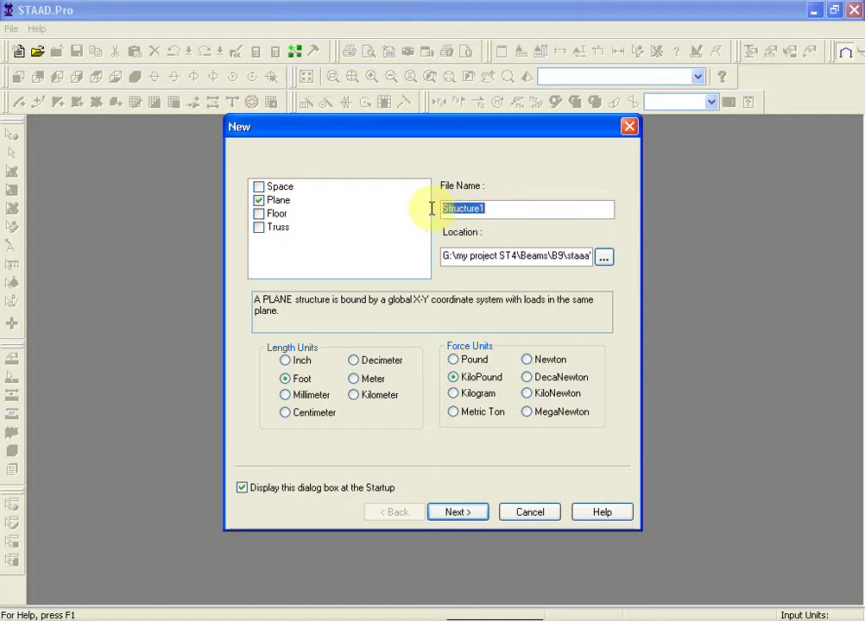
type("Octagonal")
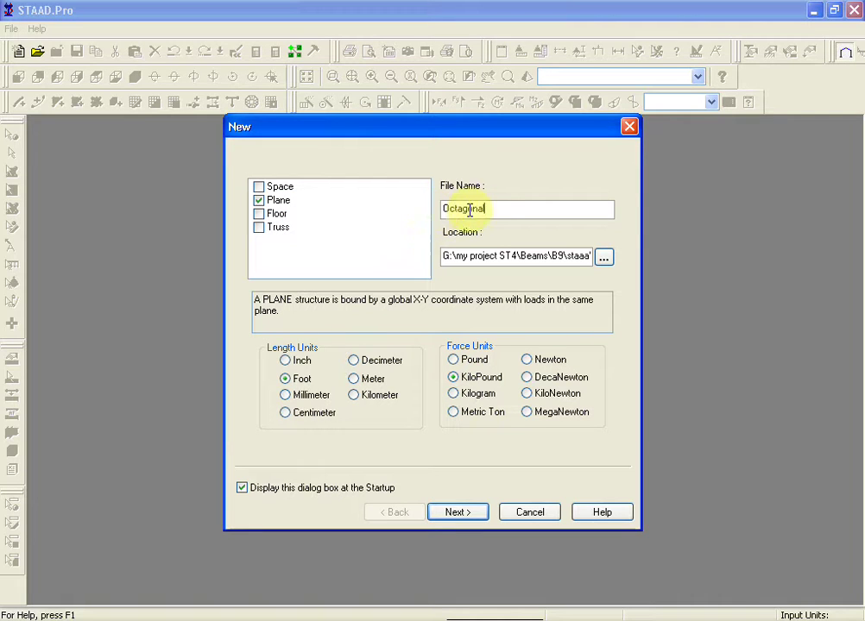
Step: Set the file location to the Desktop and create the model with the Add Beam option, dismissing the Snap Node/Beam grid
left_click(603, 257)
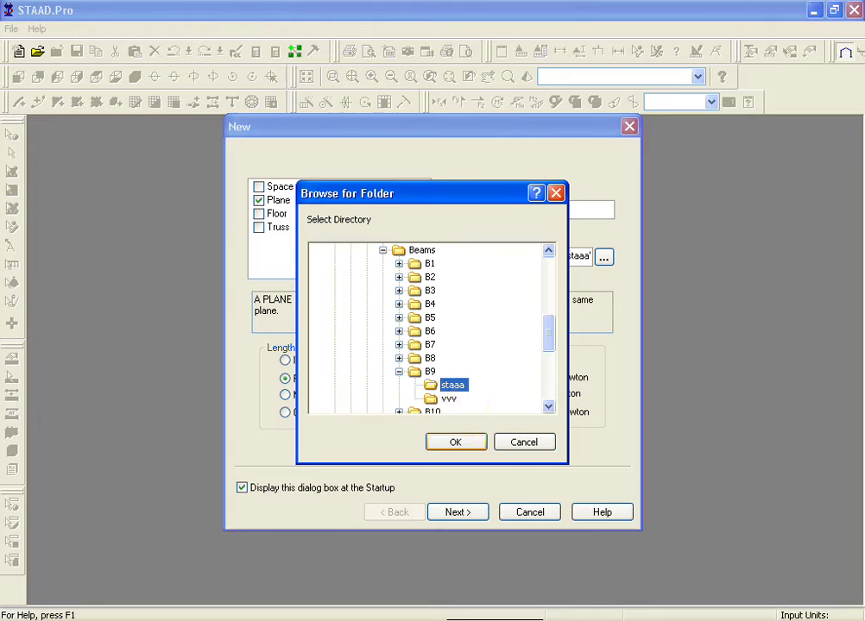
left_click_drag(552, 346, 555, 279)
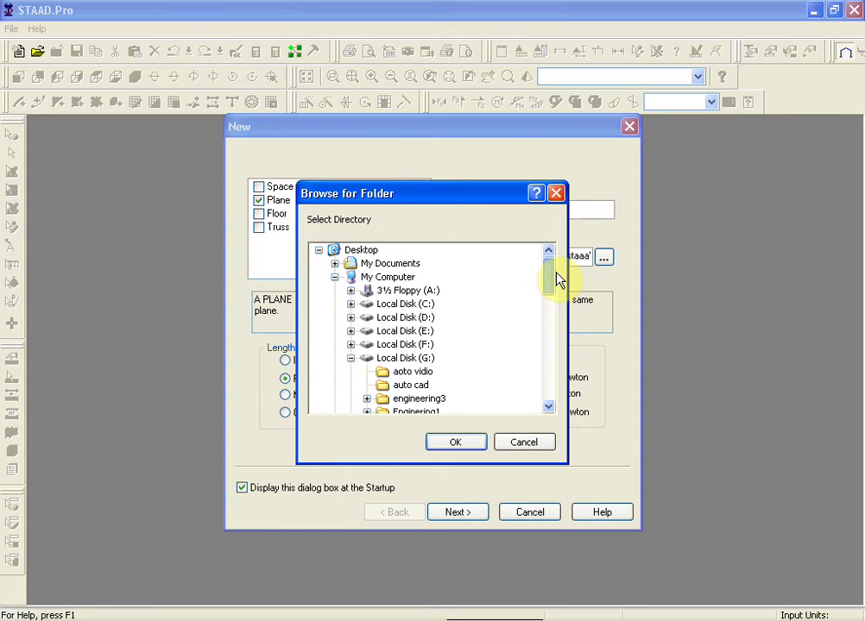
left_click(349, 250)
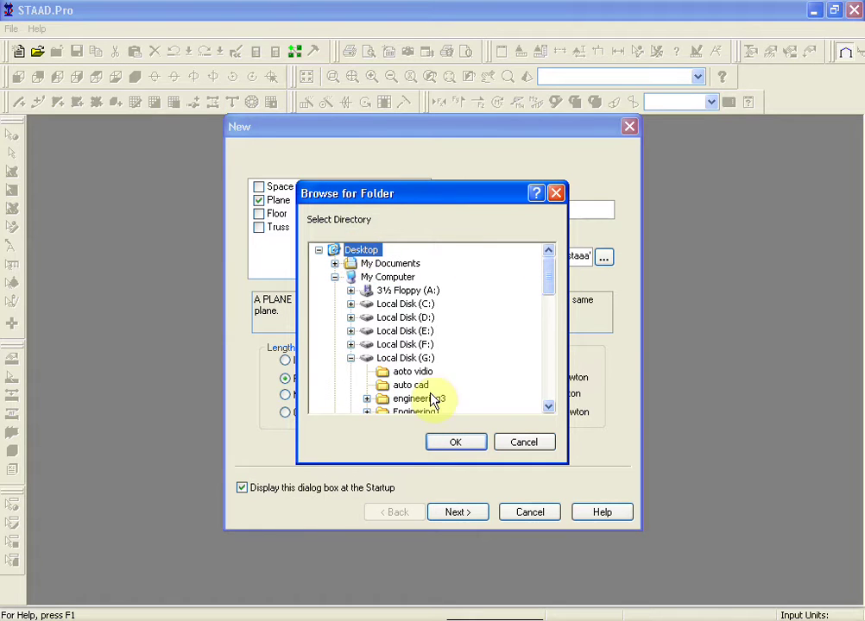
left_click(458, 442)
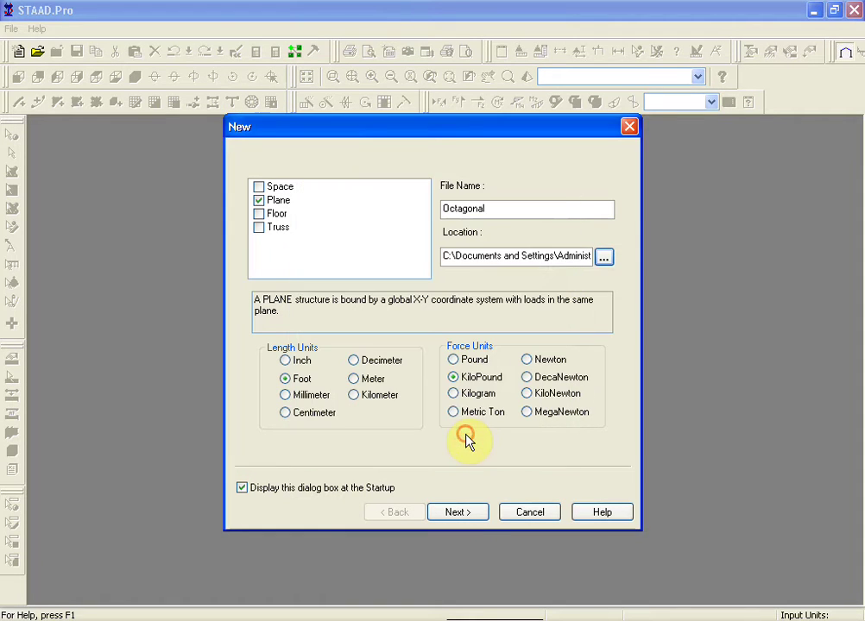
left_click(464, 514)
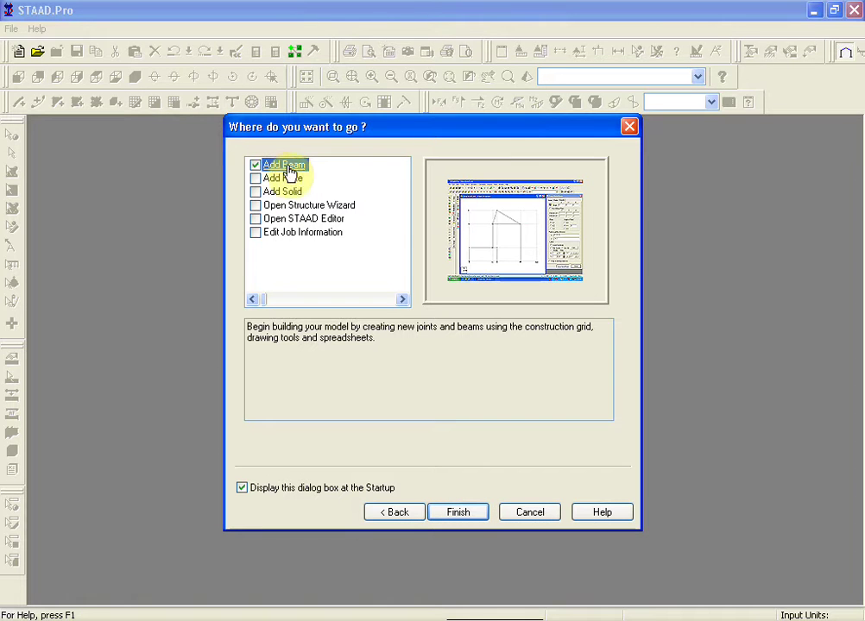
left_click(452, 519)
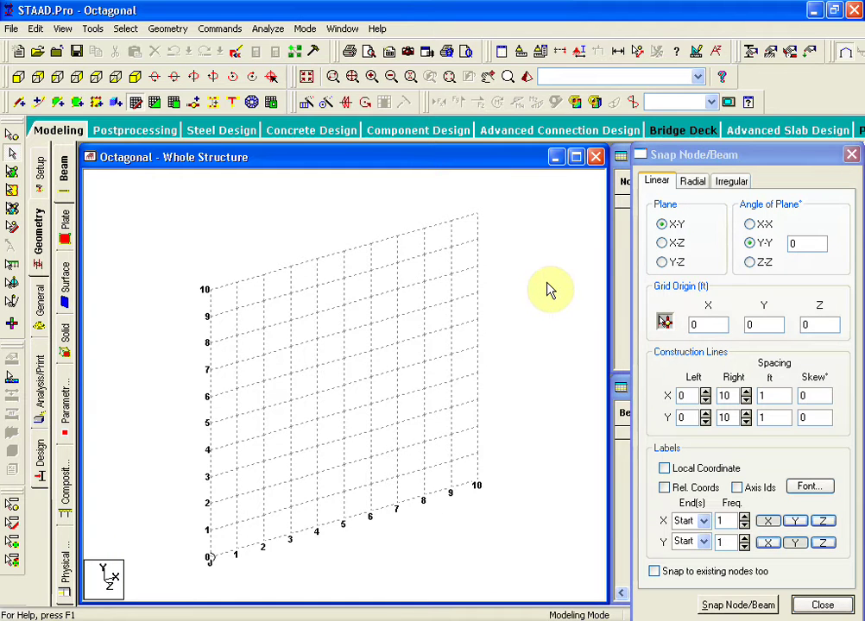
left_click(850, 156)
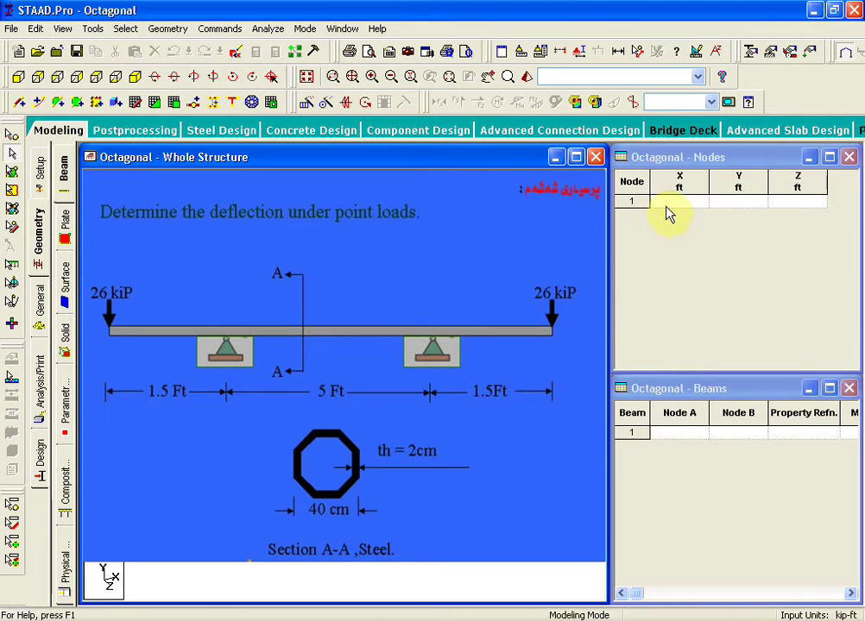
Step: Enter node 1 at the origin and node 2 at X = 8 ft, Y = 0 in the nodes table
left_click(668, 204)
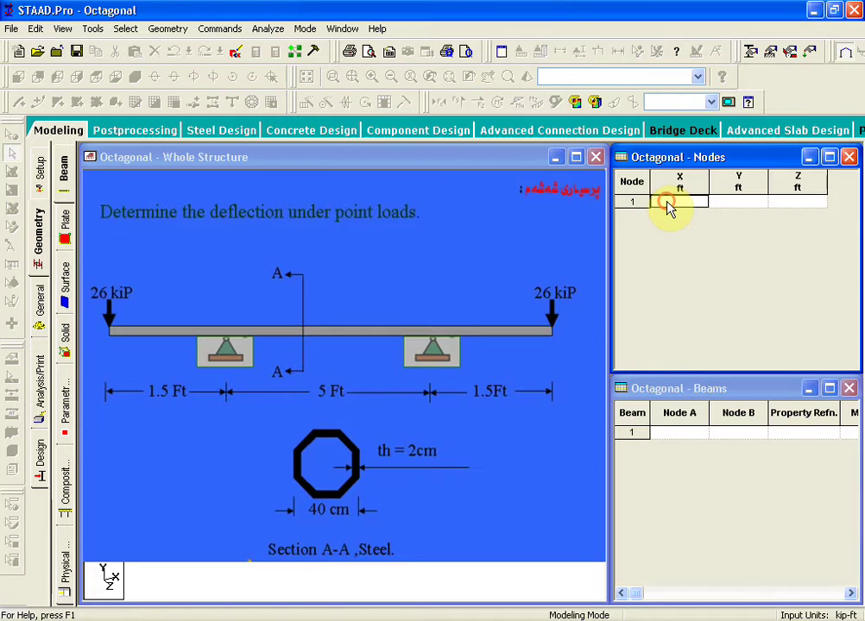
type("0")
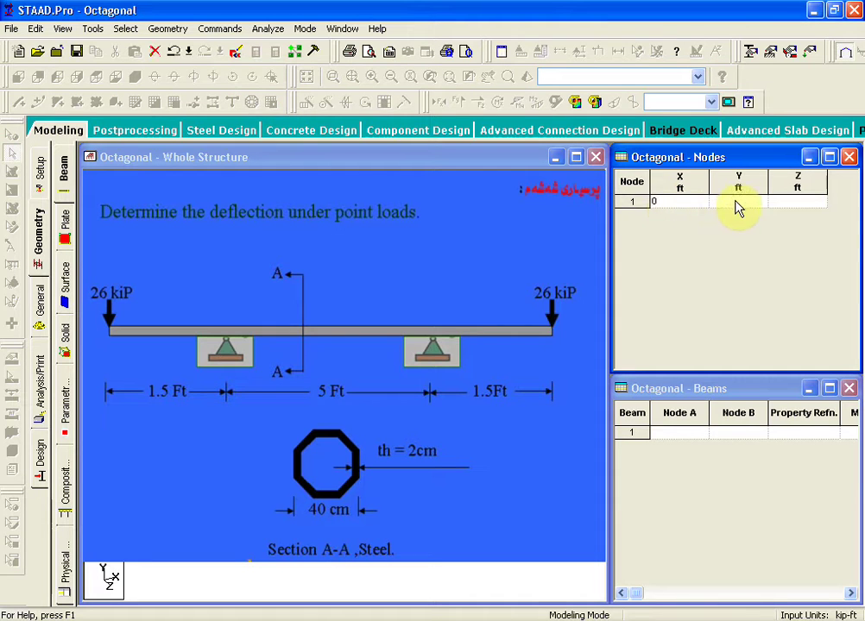
left_click(736, 204)
left_click(679, 216)
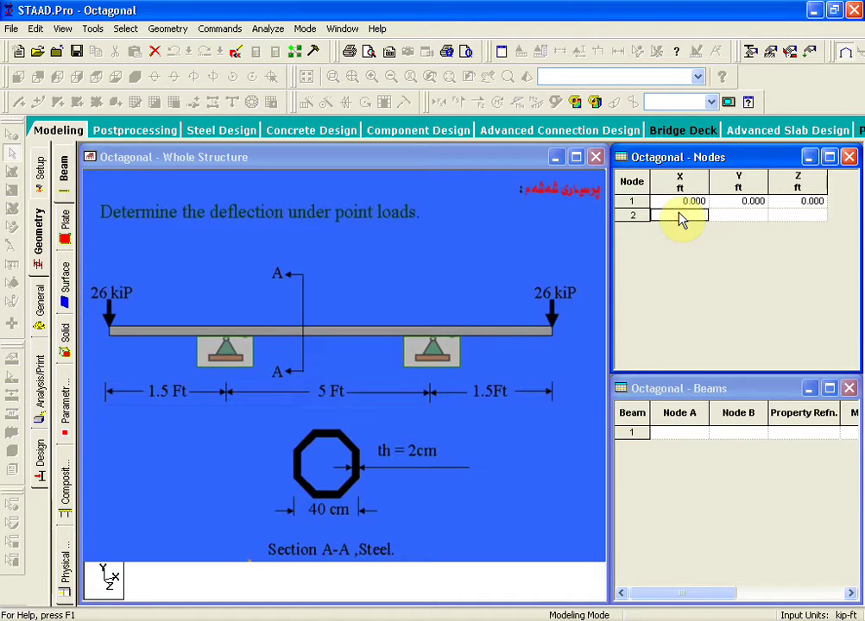
type("8")
key("Tab")
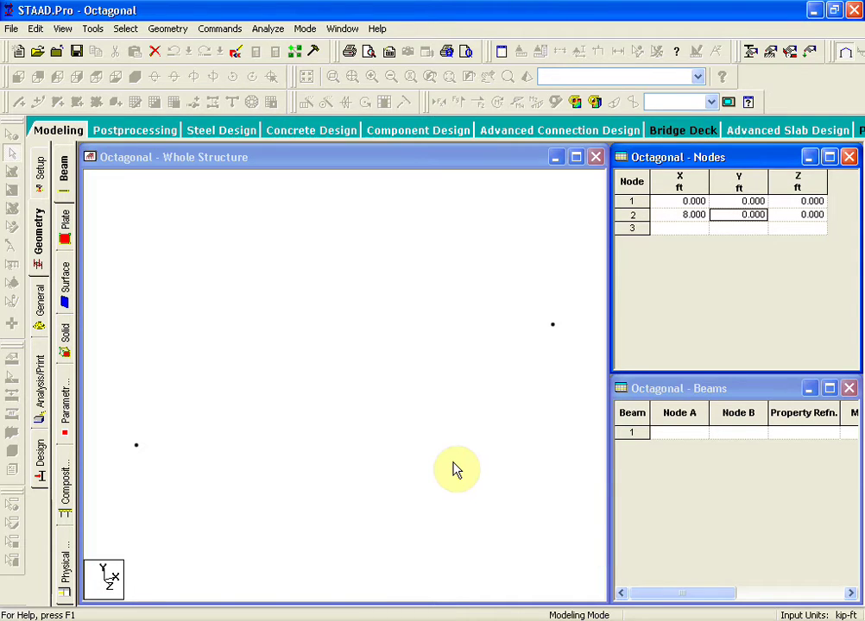
left_click(453, 466)
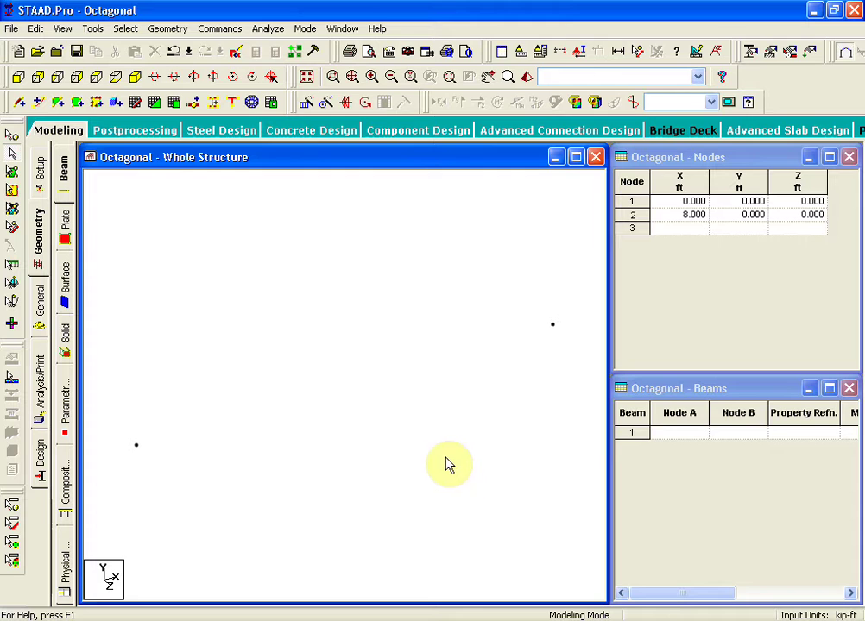
Step: Add a beam from point to point between node 1 and node 2
left_click(166, 29)
mouse_move(185, 106)
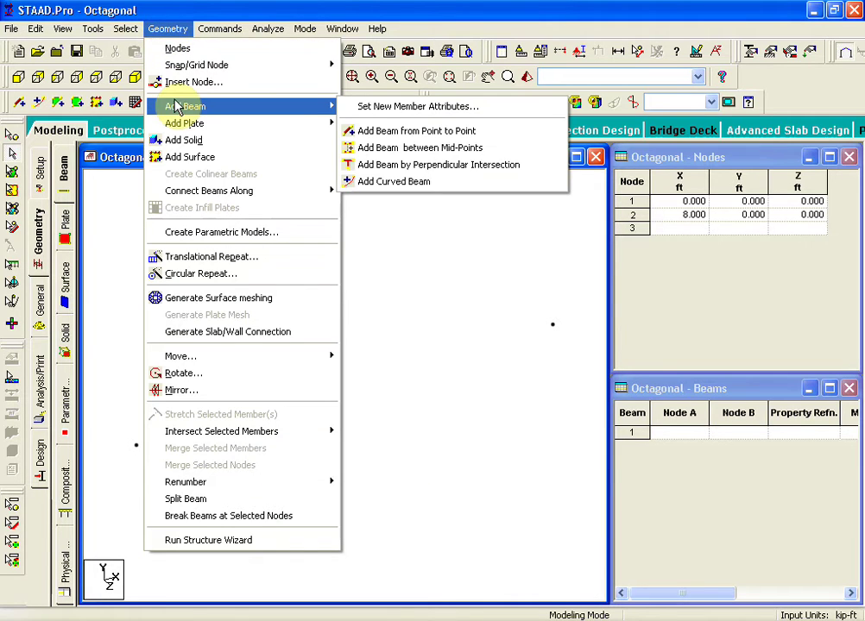
left_click(366, 134)
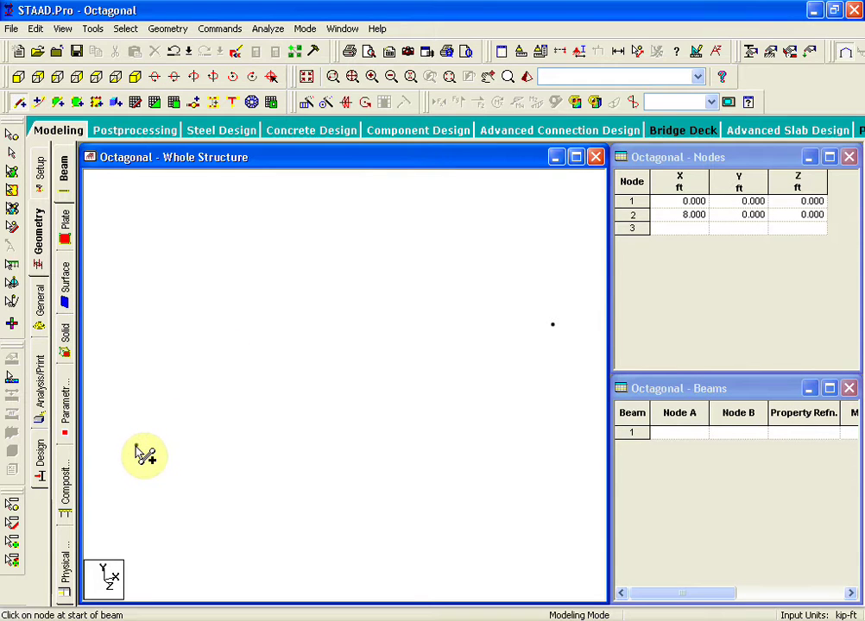
left_click_drag(137, 446, 563, 336)
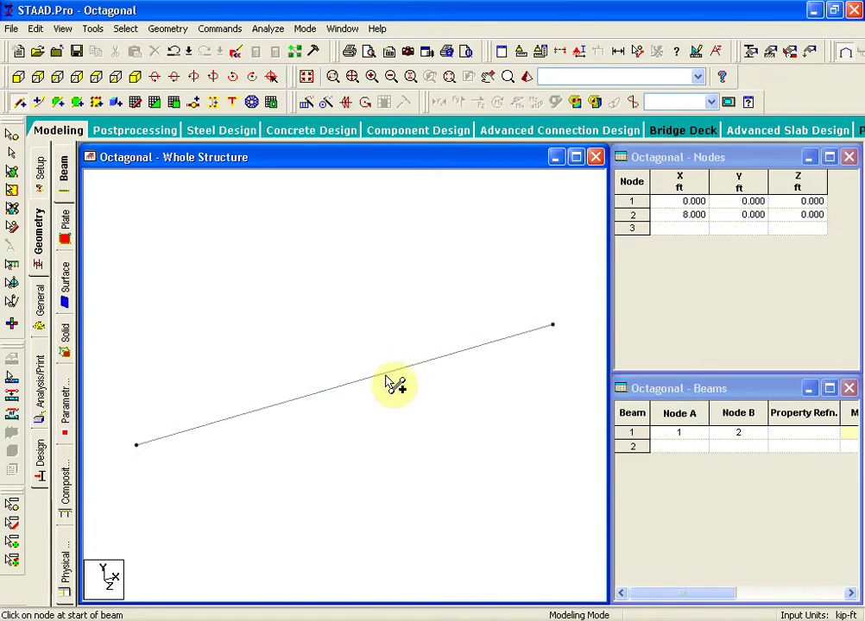
Step: Start inserting nodes into the 8 ft beam and add an insertion point at a distance of 1.5 ft
left_click(17, 77)
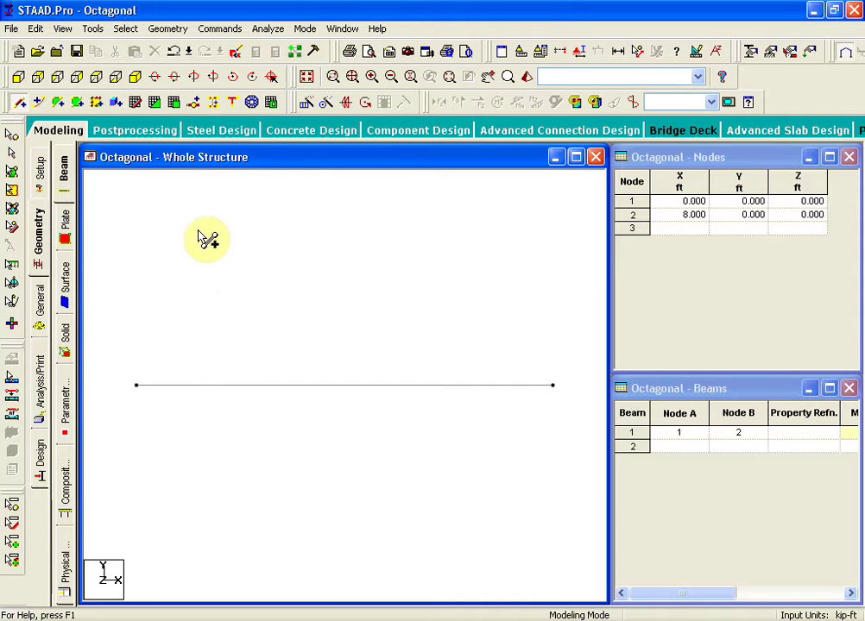
left_click(170, 31)
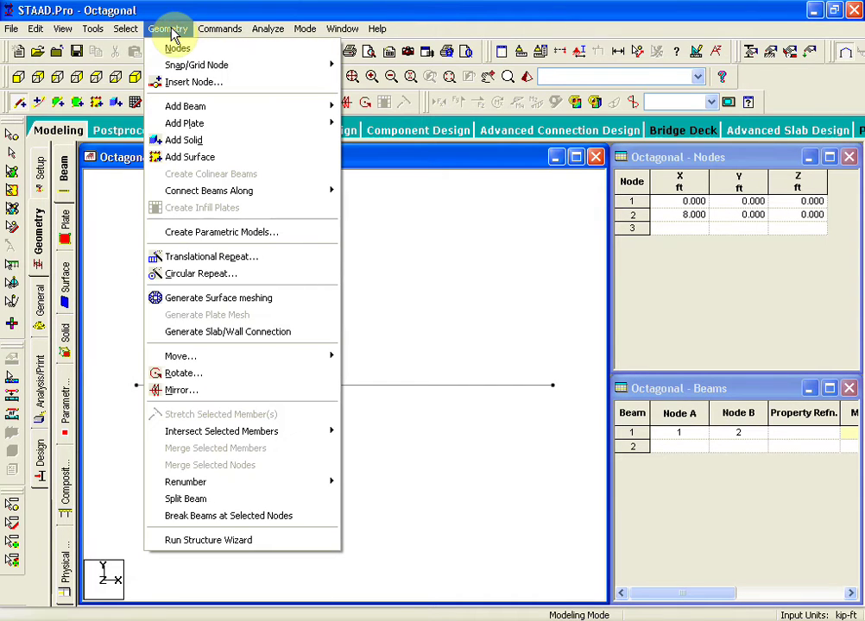
left_click(181, 83)
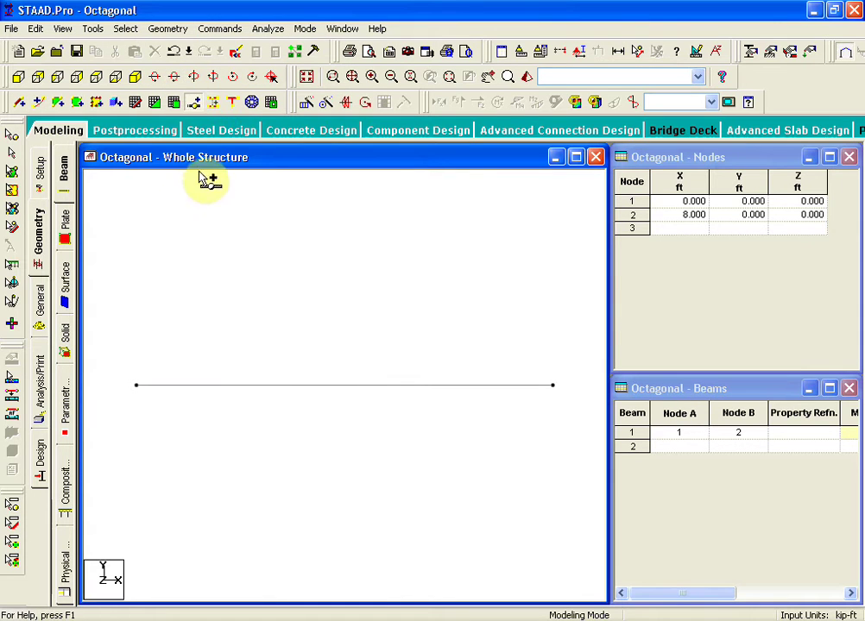
left_click(282, 386)
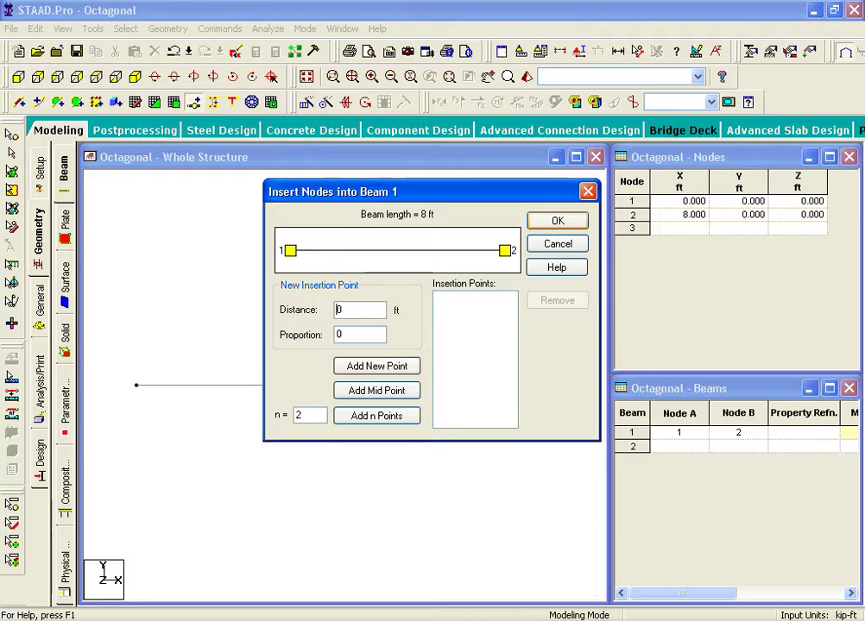
left_click(334, 311)
type("1.5")
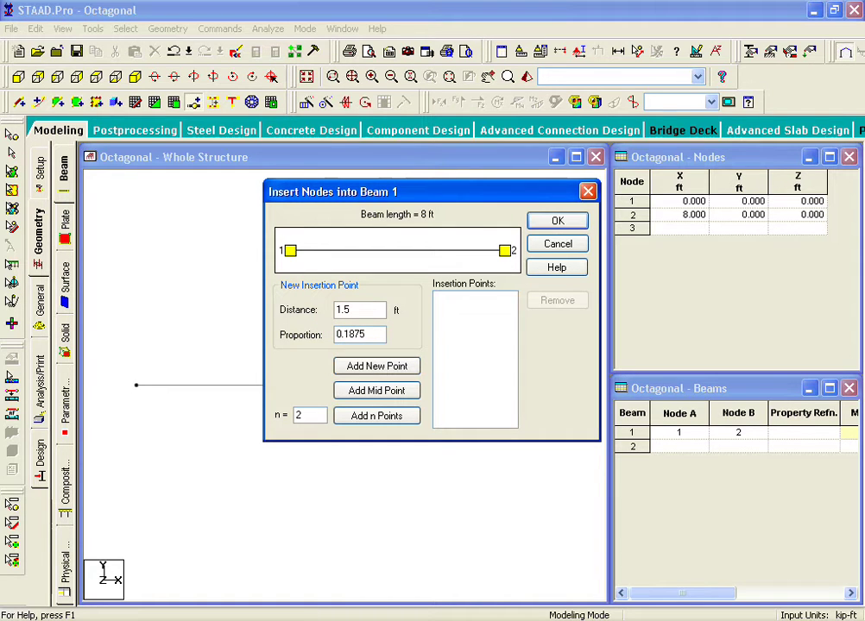
left_click(367, 373)
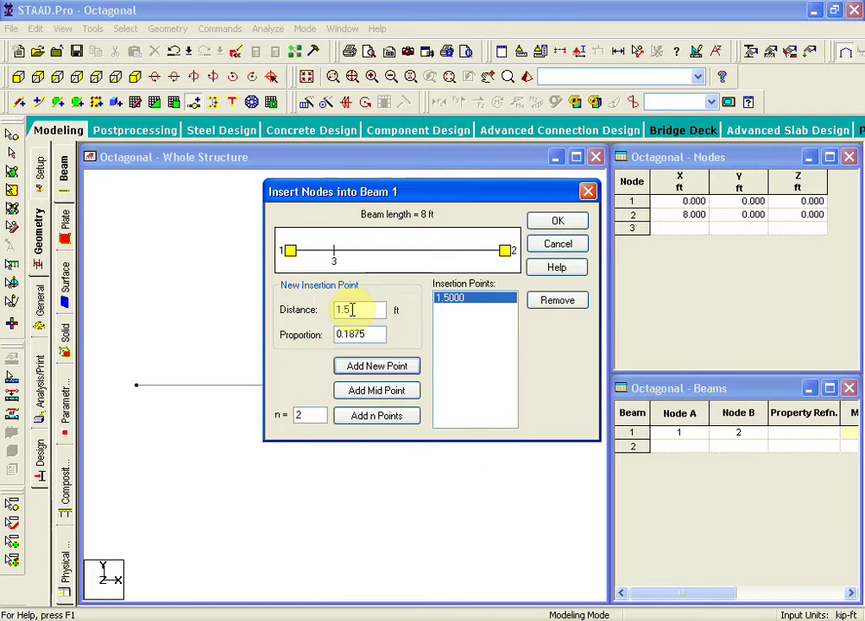
Step: Add a second insertion point at 6.5 ft and insert both nodes into the beam
left_click_drag(353, 309, 336, 313)
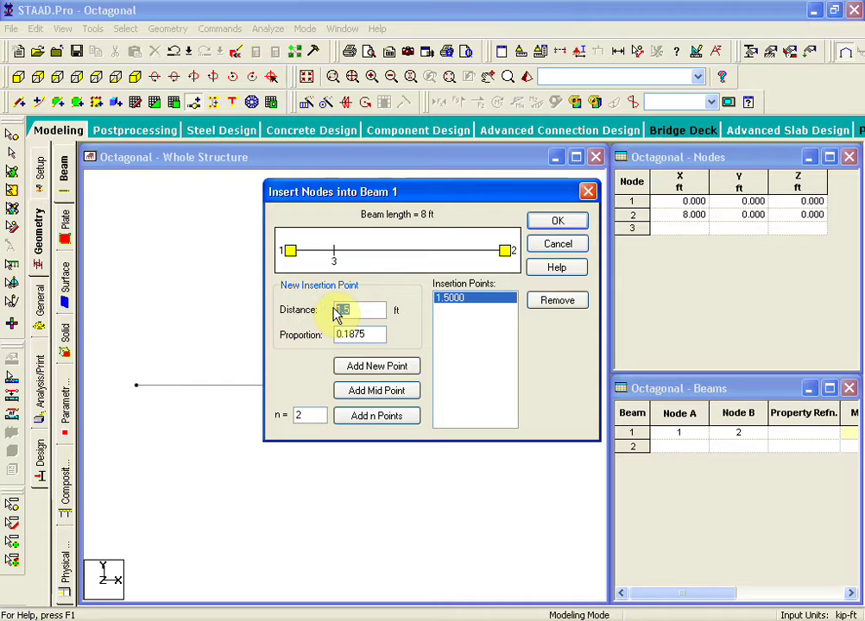
type("6")
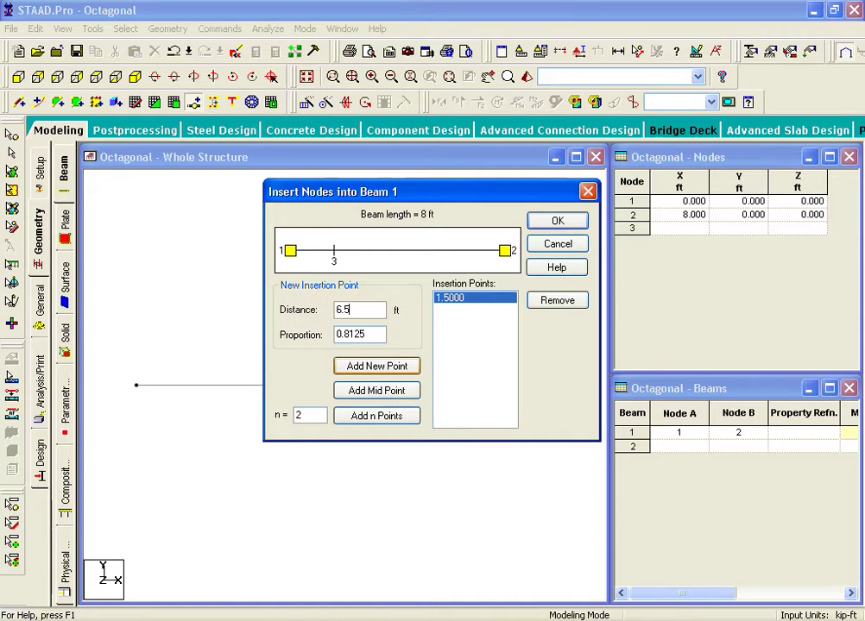
left_click(376, 366)
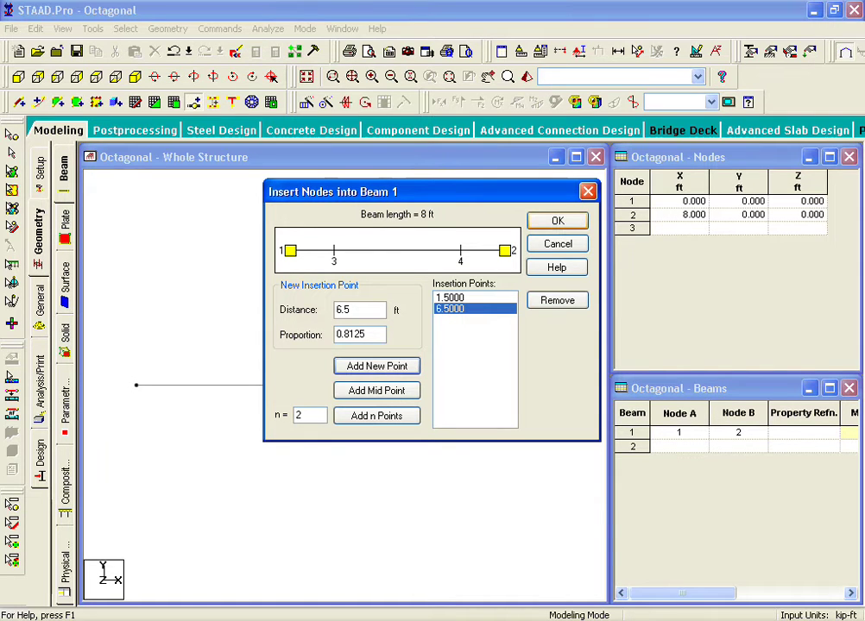
key("Return")
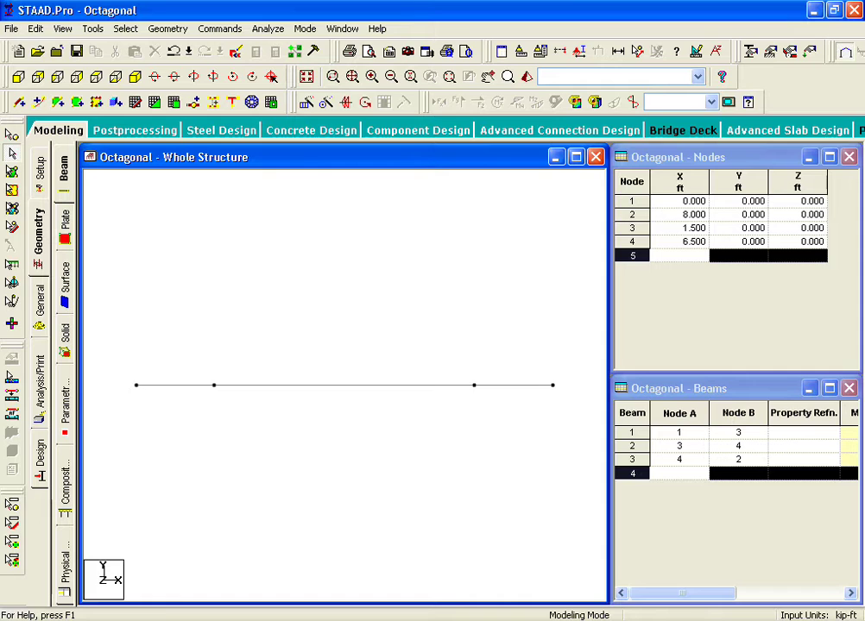
Step: Select all three beam segments and start a prismatic Tapered Tube property with the Octagonal section type
left_click_drag(118, 367, 559, 418)
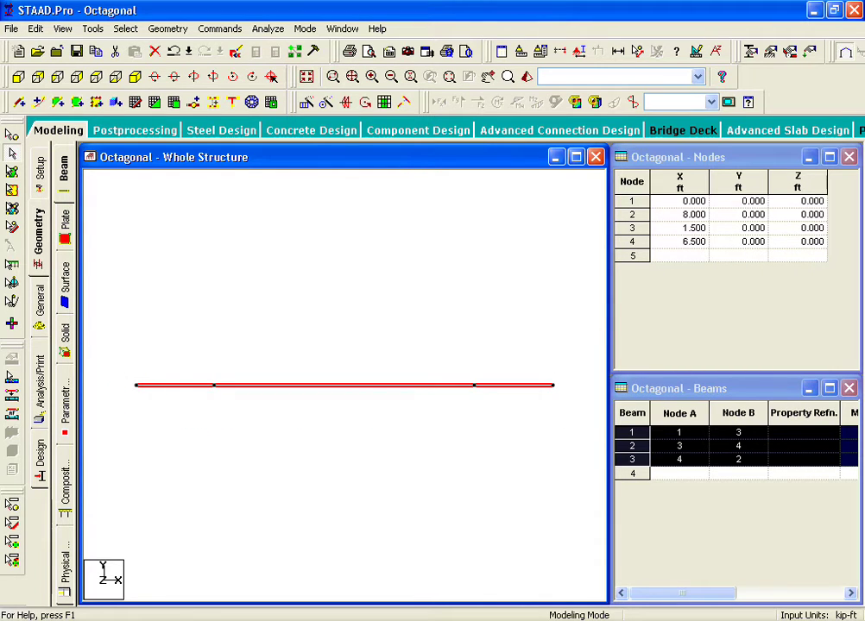
left_click(219, 29)
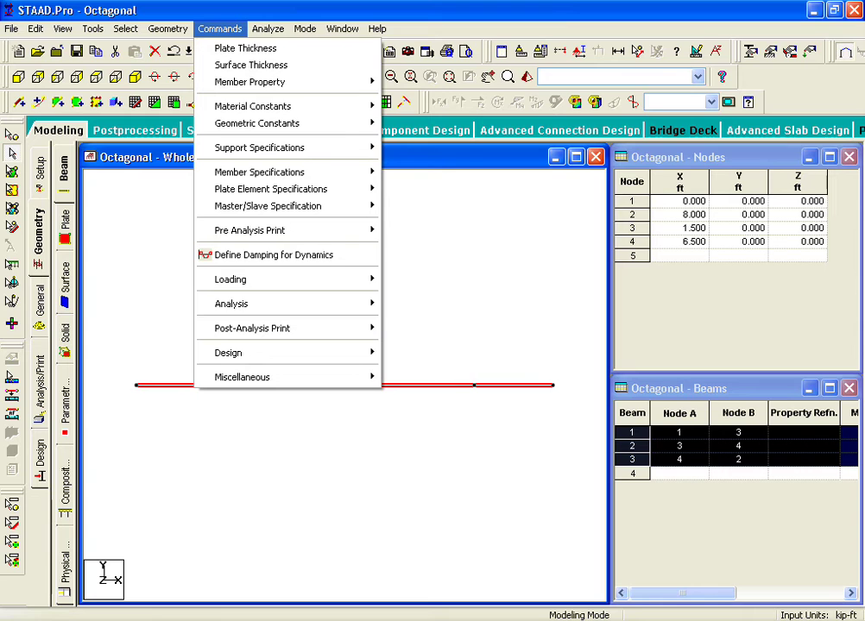
mouse_move(250, 81)
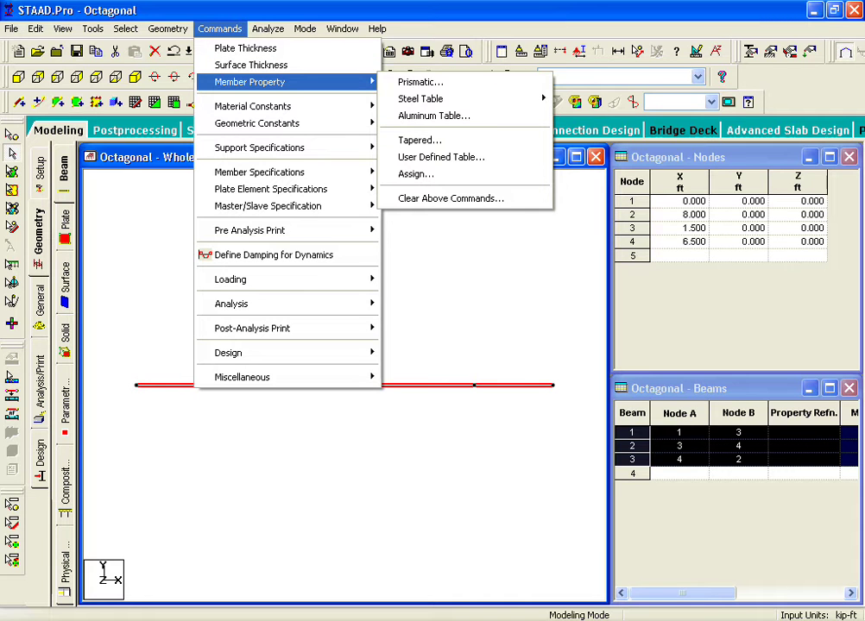
left_click(421, 82)
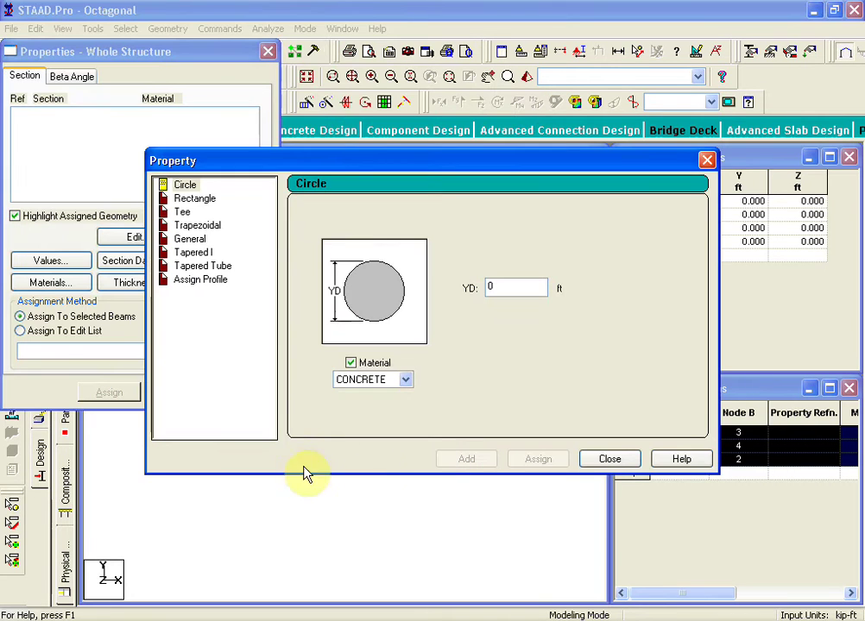
left_click(211, 255)
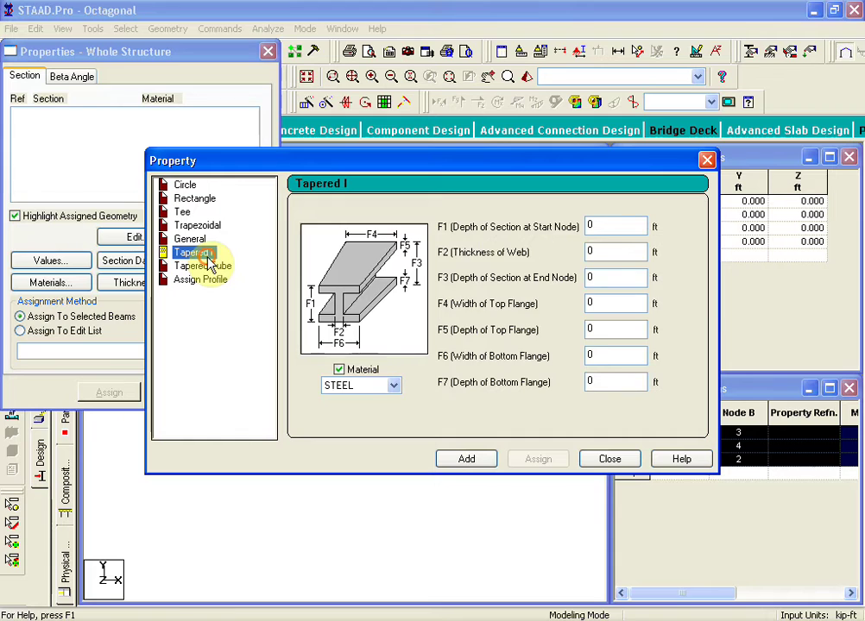
left_click(209, 266)
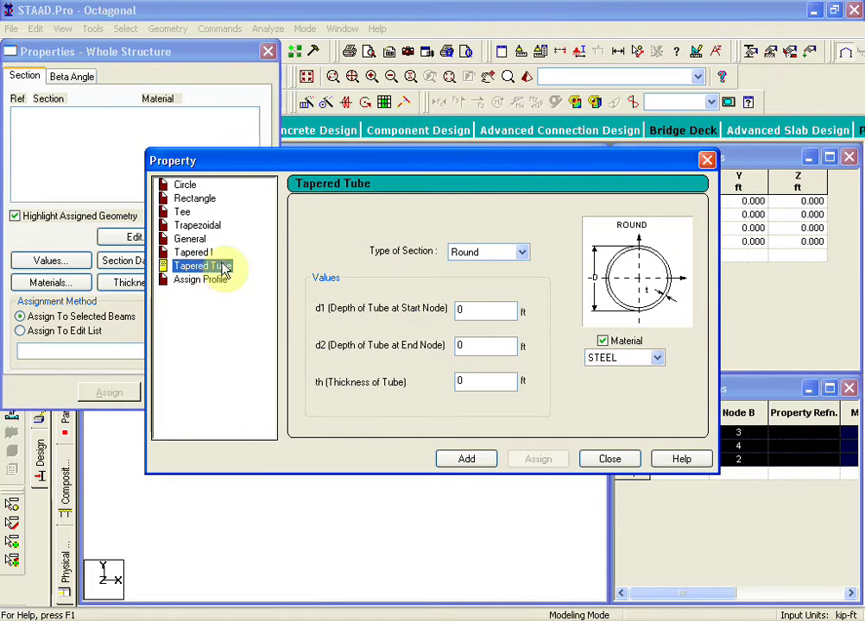
left_click(522, 254)
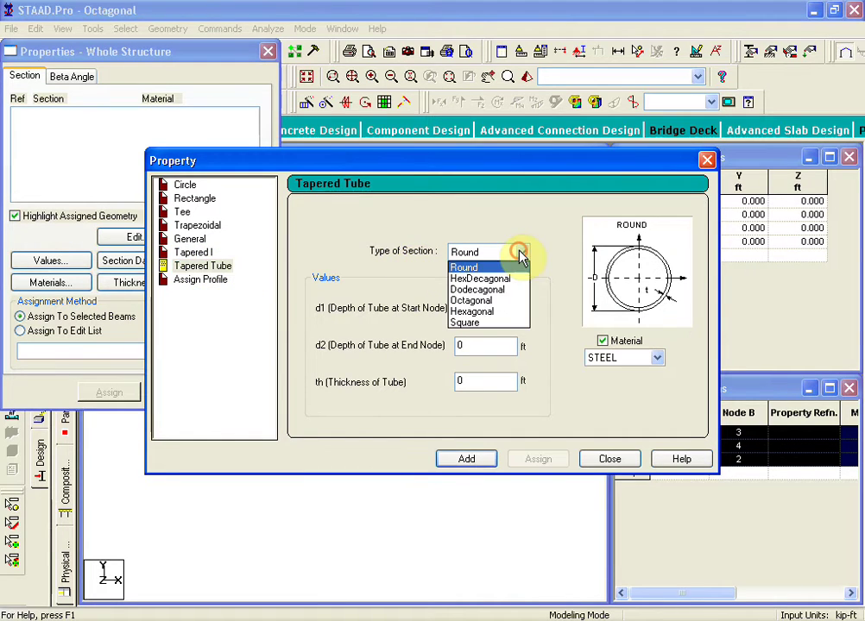
left_click(515, 303)
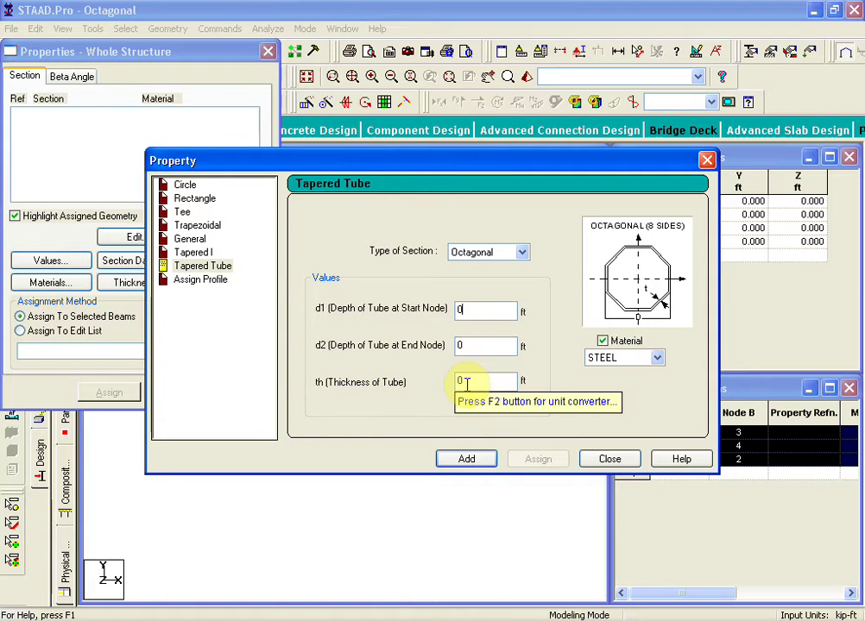
Step: Set the octagonal tube's depth at the start node to 40 cm using the unit converter
left_click(466, 308)
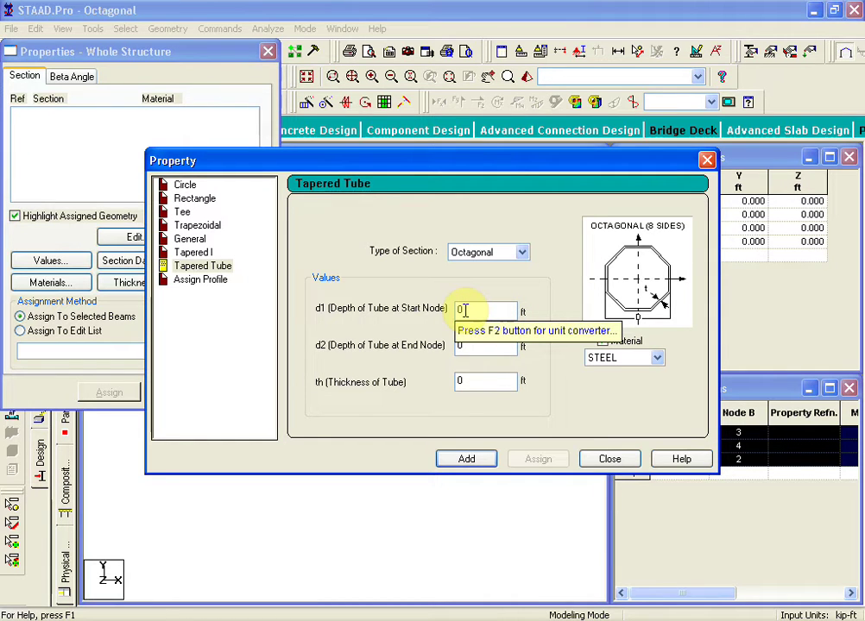
key("F2")
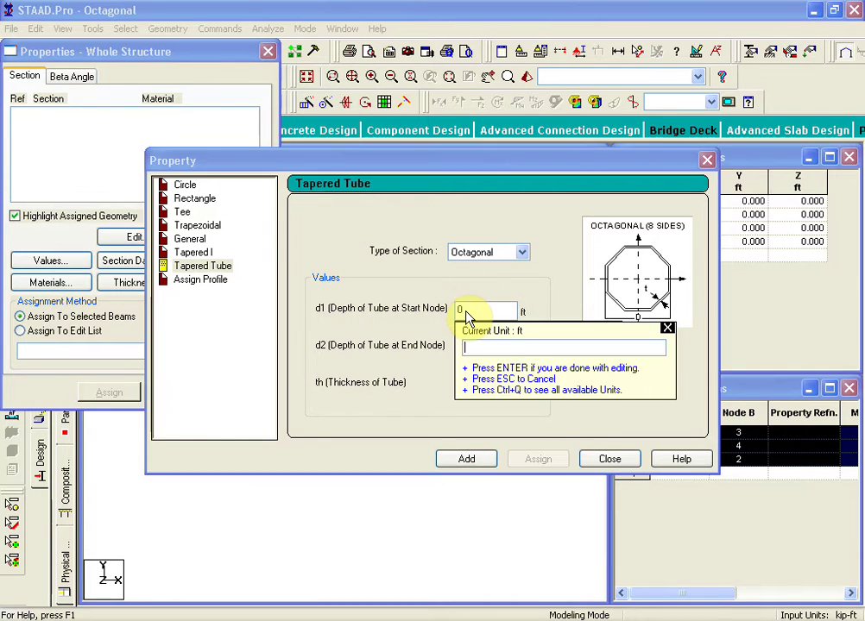
type("40")
key("ctrl+q")
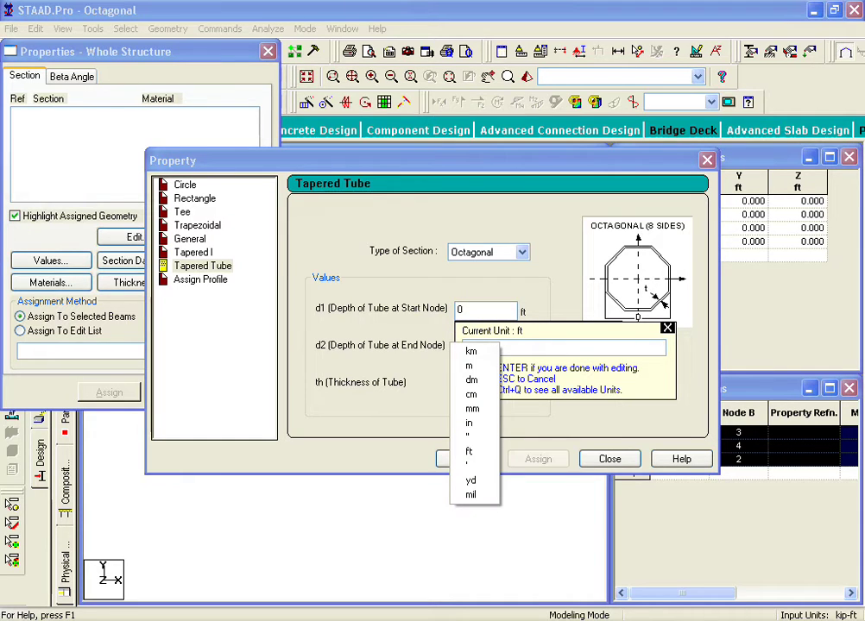
key("Down")
key("Down")
key("Down")
key("Down")
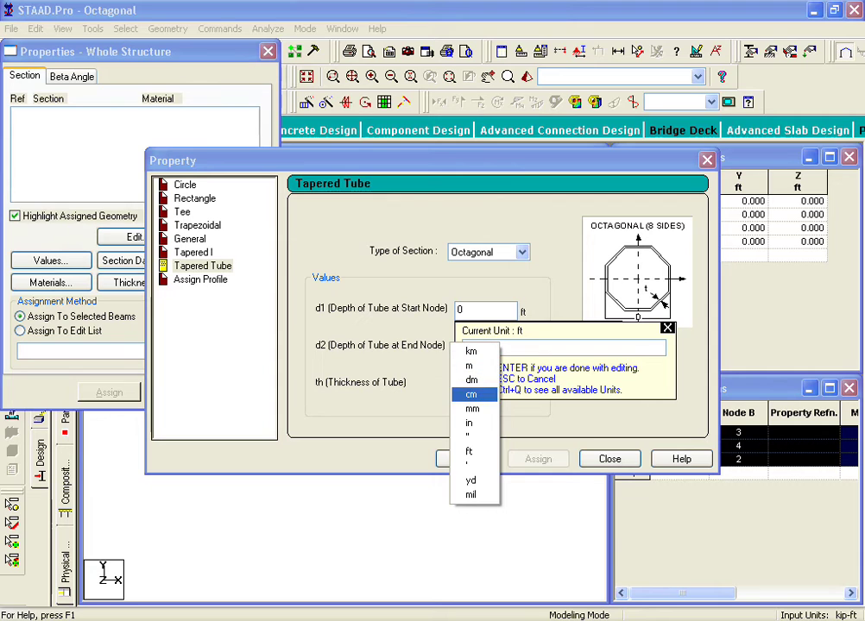
key("Return")
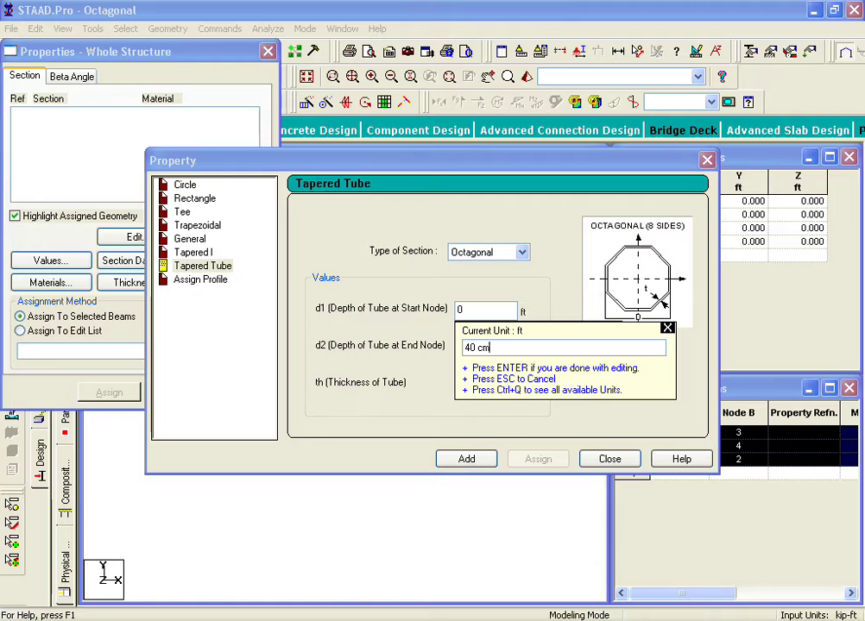
key("Return")
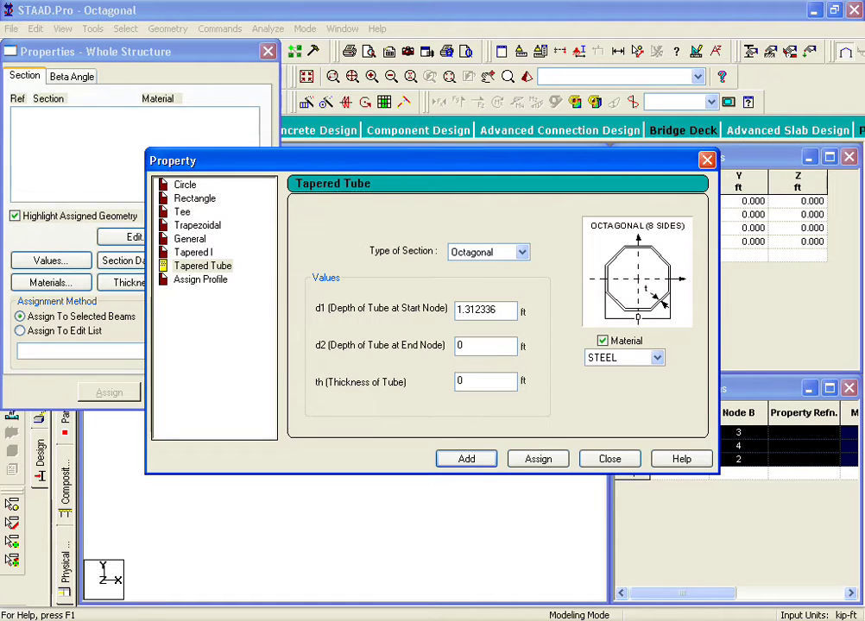
Step: Set the octagonal tube's depth at the end node to 40 cm using the unit converter
key("F2")
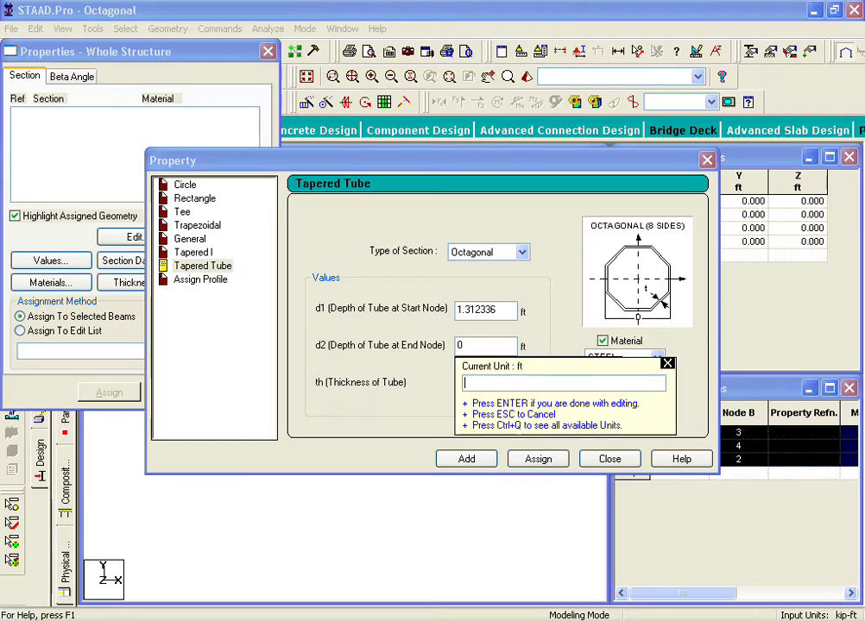
type("40")
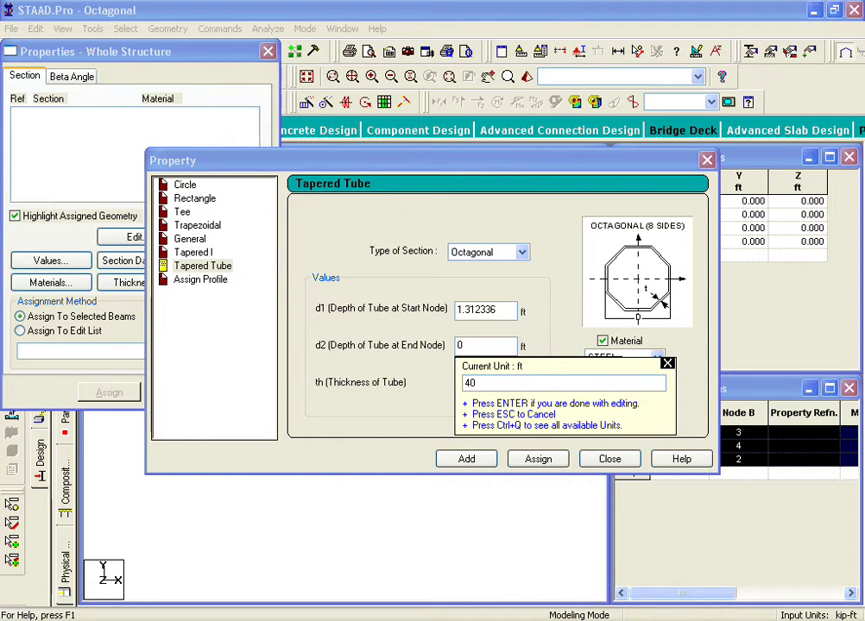
key("ctrl+q")
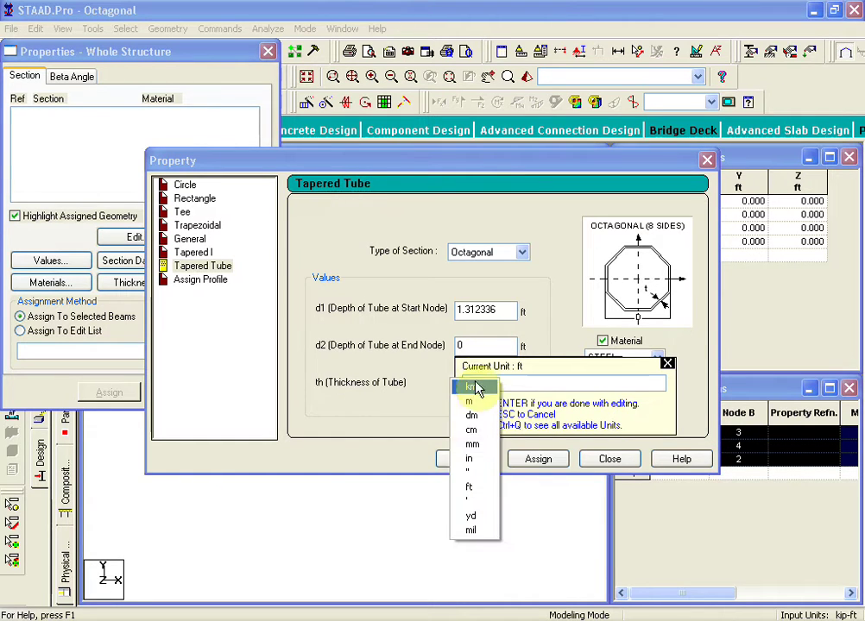
left_click(472, 430)
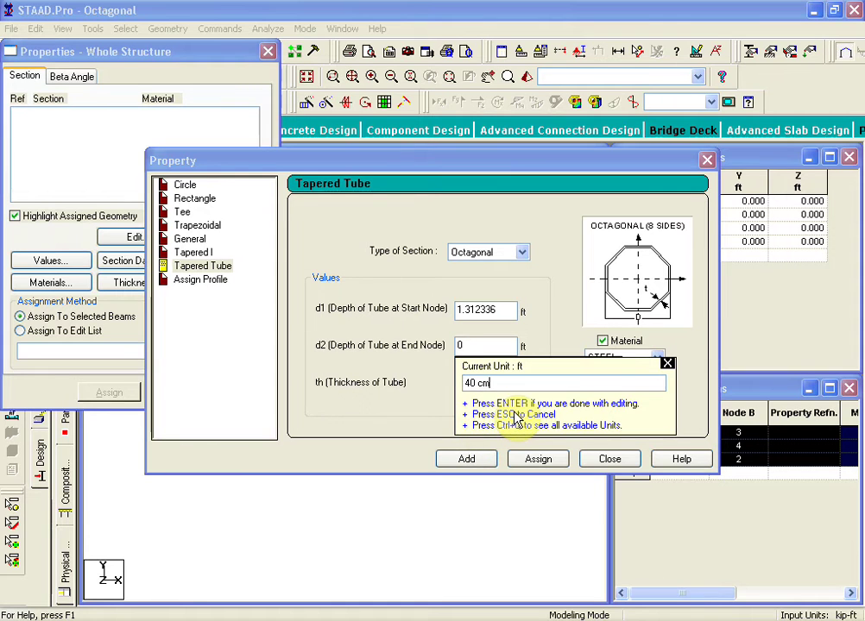
key("Return")
Step: Set the octagonal tube's thickness to 2 cm using the unit converter
left_click(475, 383)
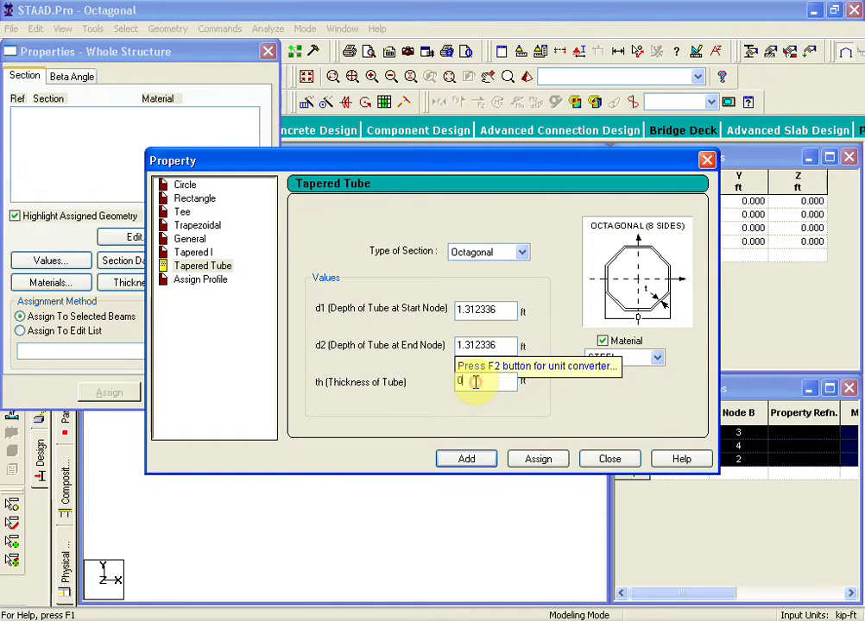
key("F2")
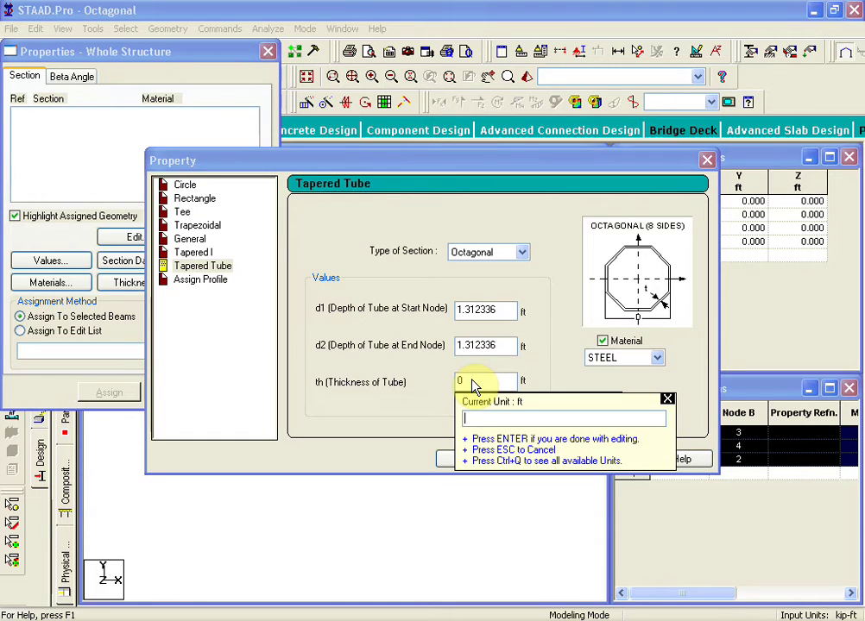
type("2")
key("ctrl+q")
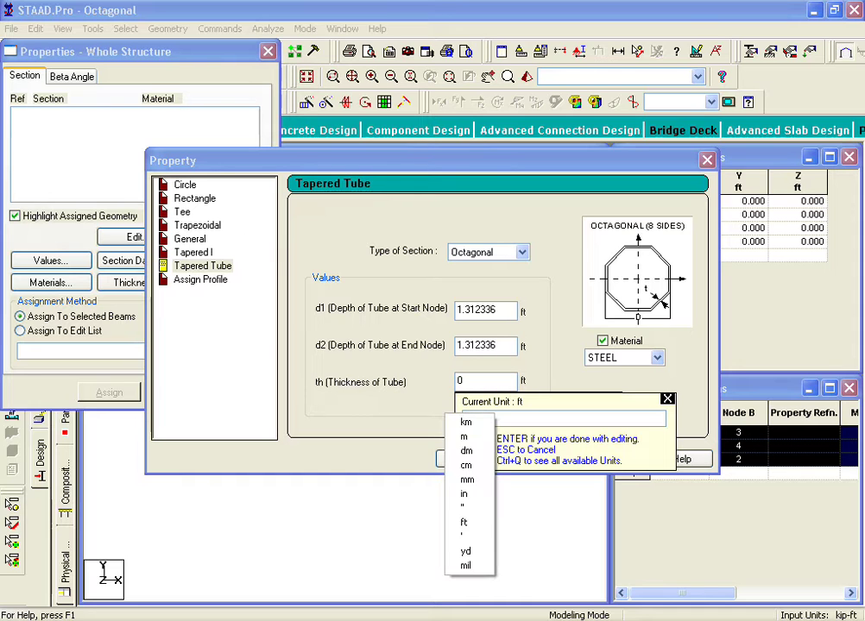
left_click(469, 465)
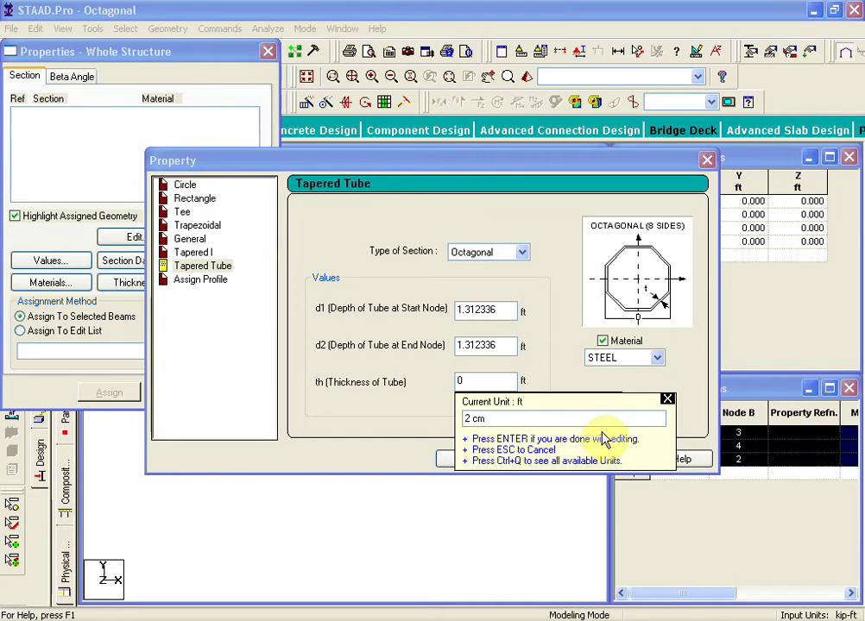
key("Return")
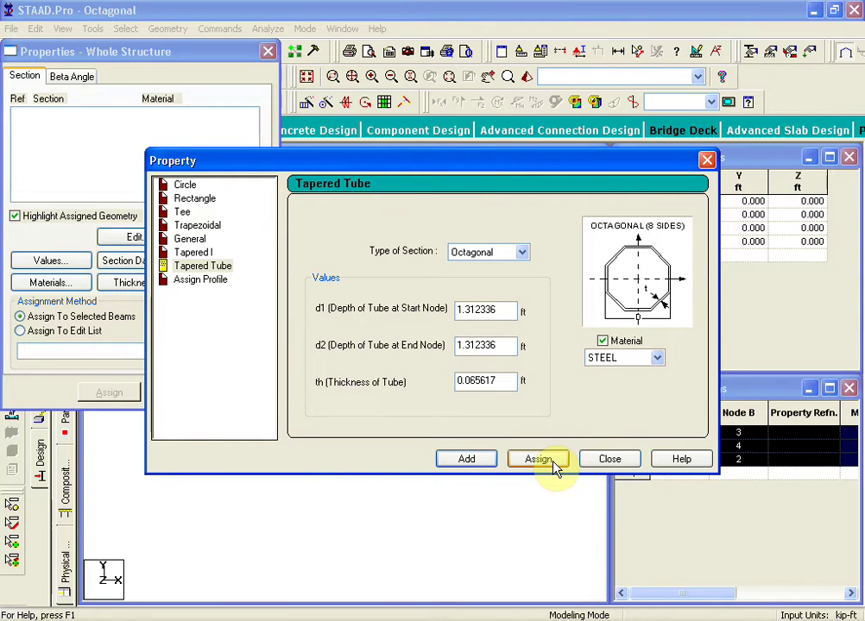
Step: Assign the octagonal steel section to the selected beams, close the property dialogs and clear the selection
left_click_drag(457, 160, 463, 19)
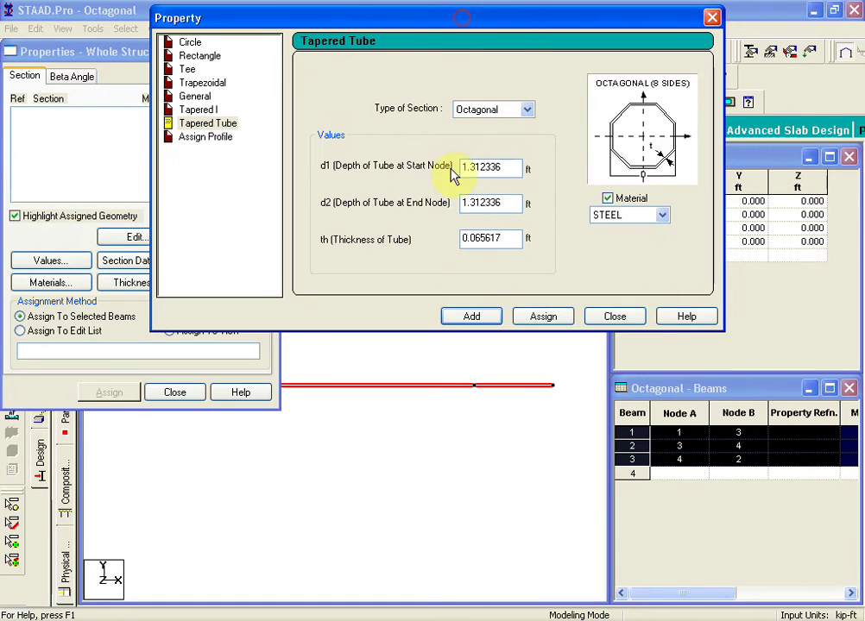
left_click(540, 317)
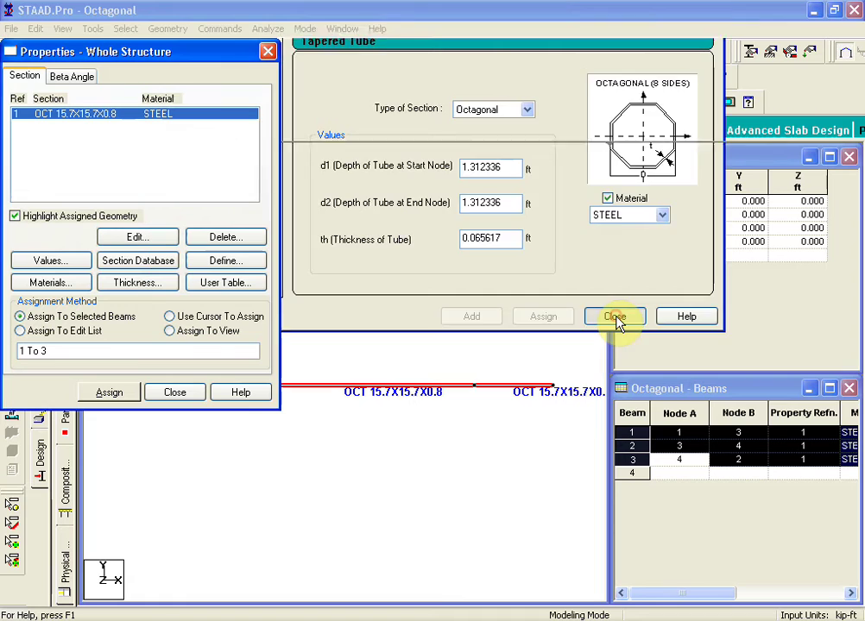
left_click(614, 317)
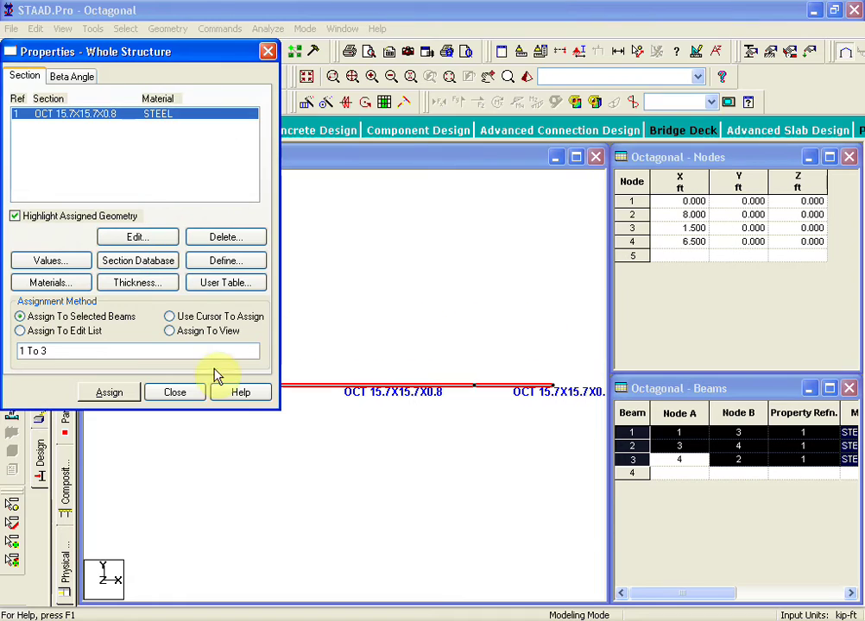
left_click(175, 393)
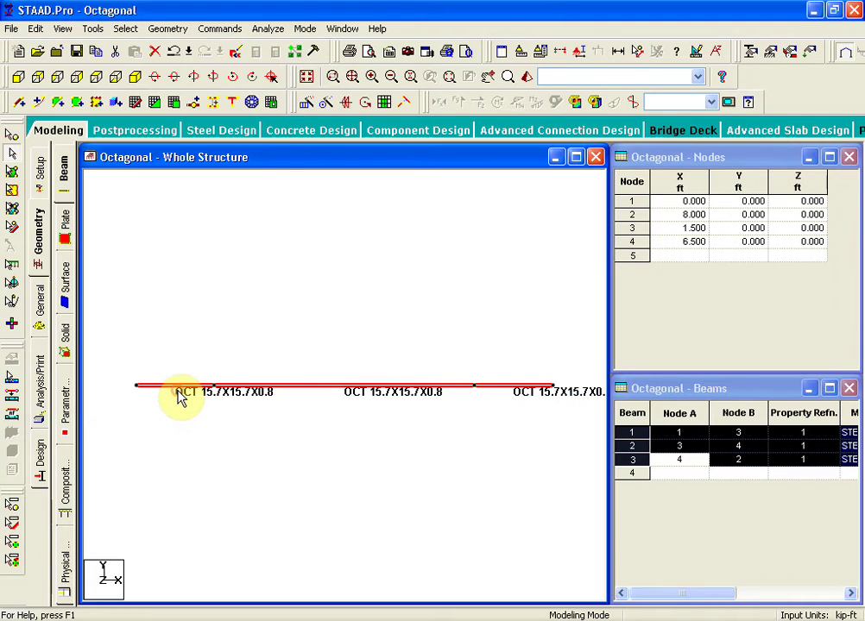
left_click(284, 428)
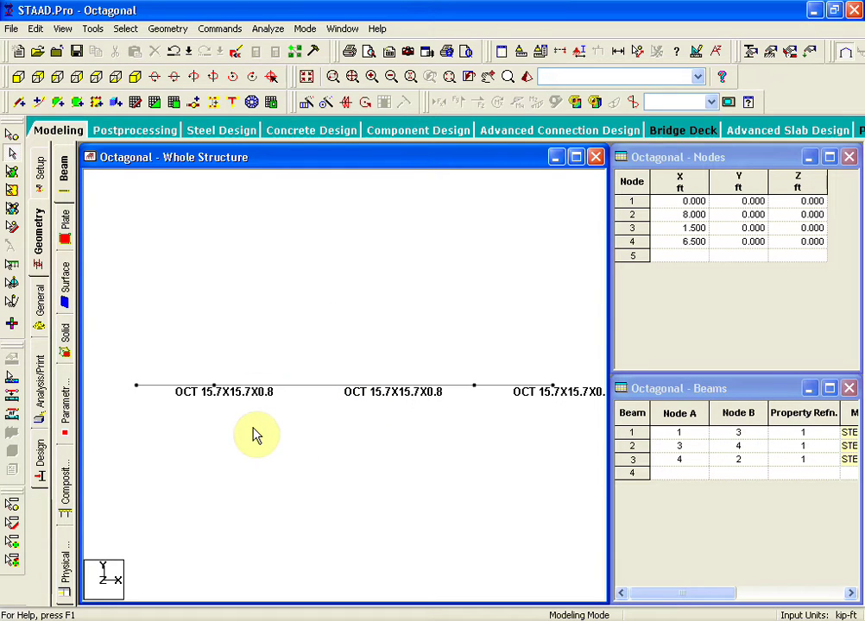
Step: Create a pinned support specification and add it to the support list
left_click(220, 30)
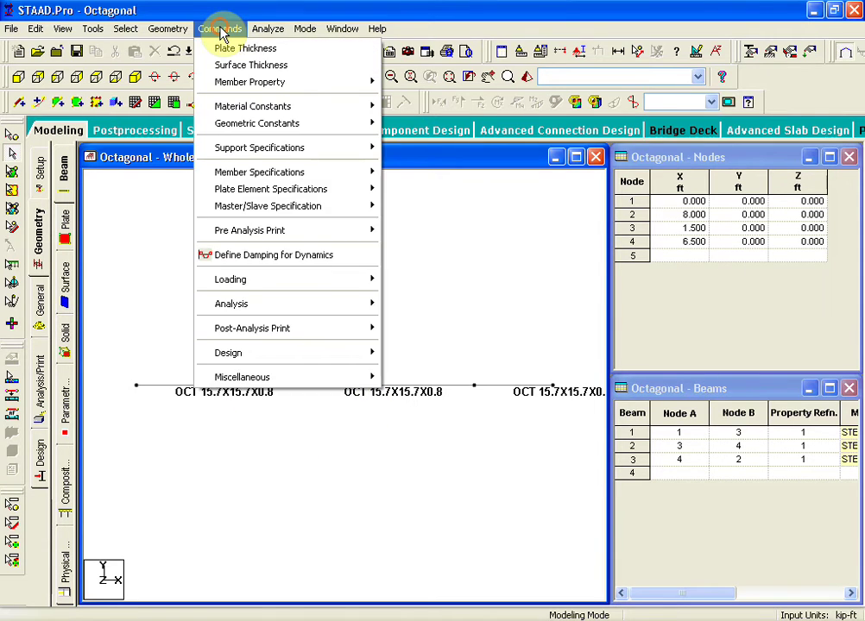
mouse_move(256, 152)
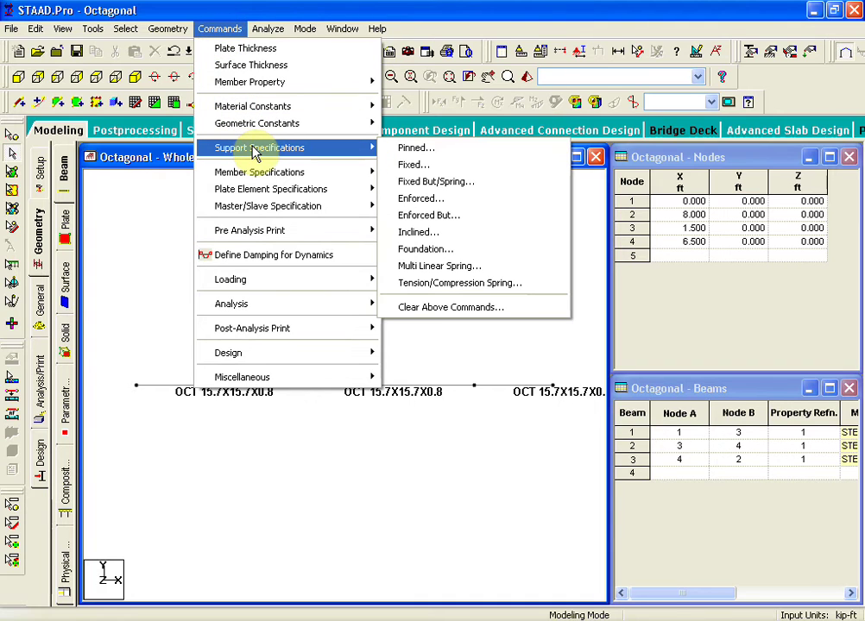
left_click(416, 149)
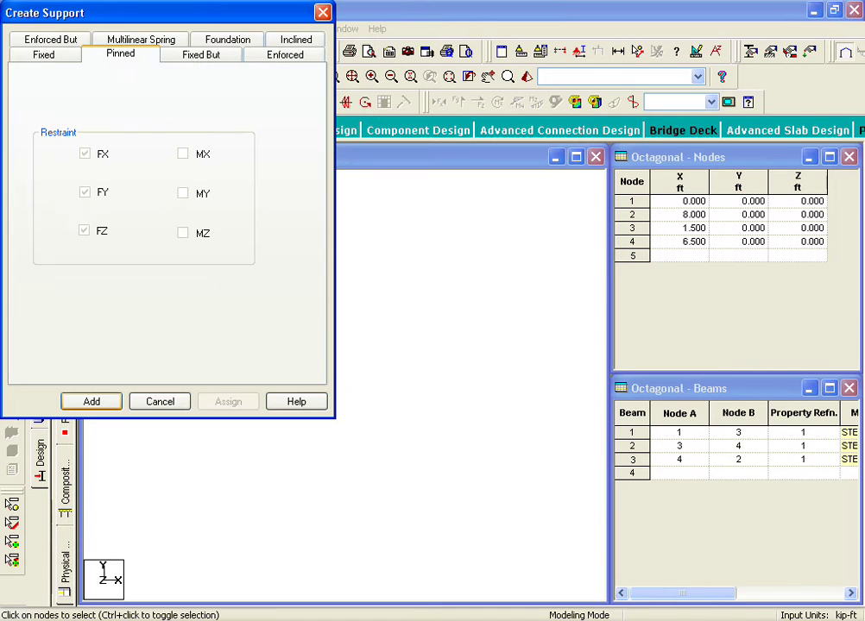
left_click(91, 402)
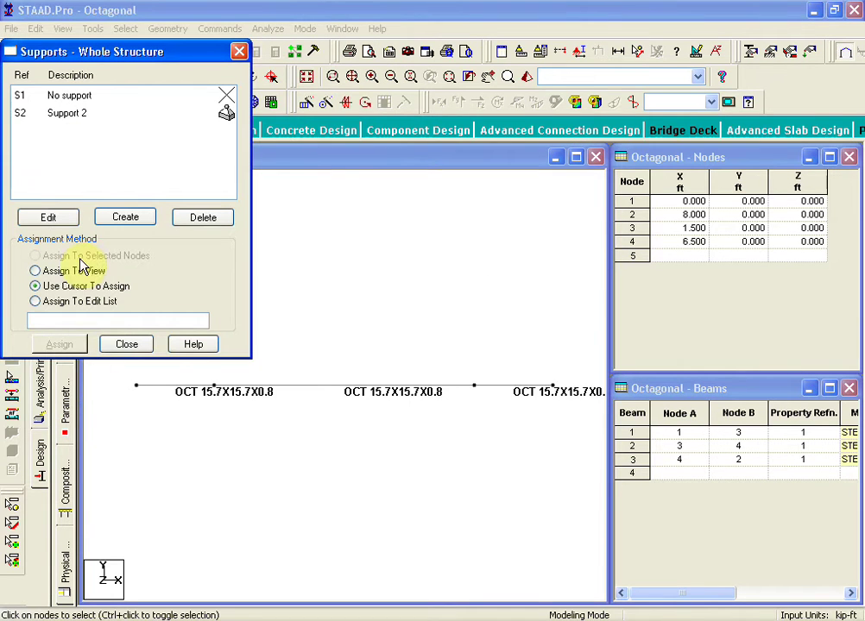
Step: Assign the pinned support to nodes 3 and 4, close the support dialog and clear the node selection
left_click(69, 119)
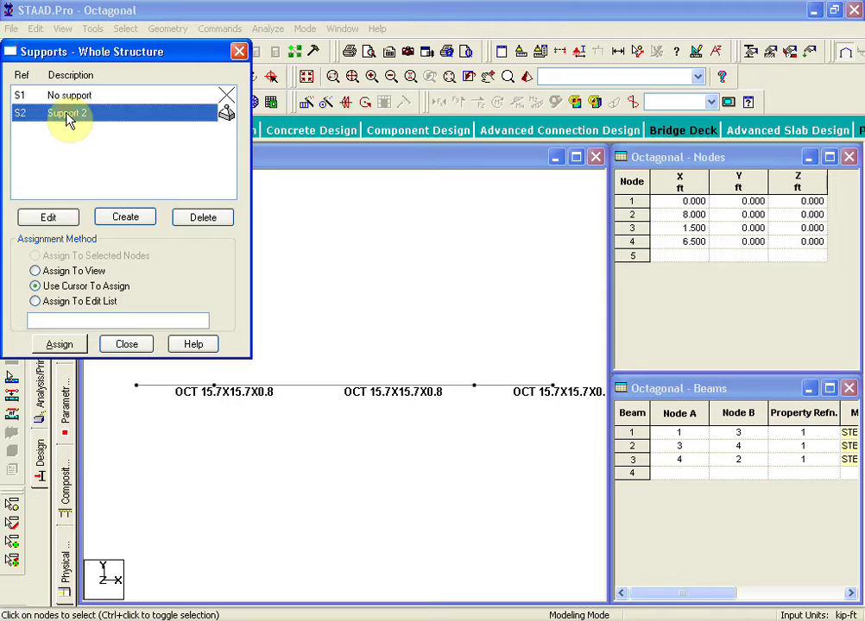
left_click(36, 302)
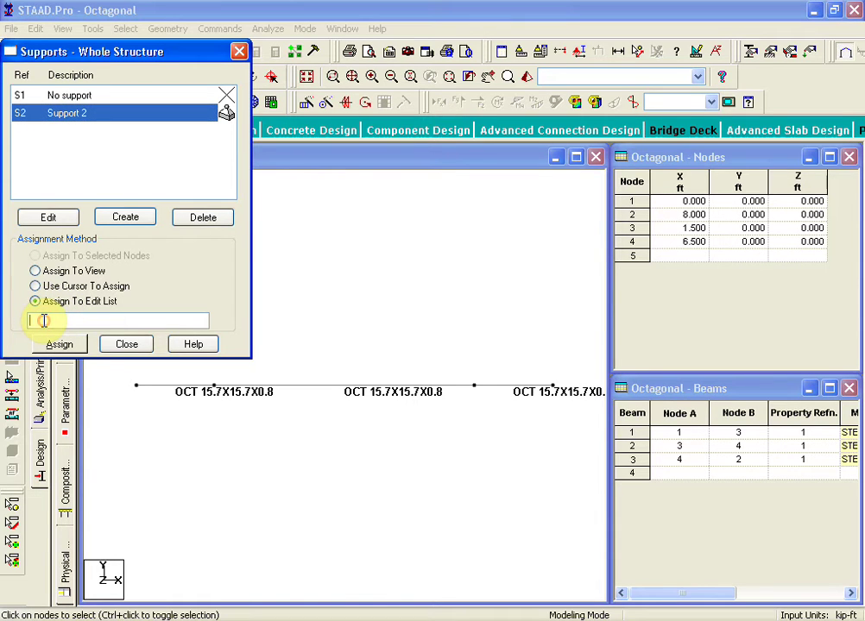
type("3 4")
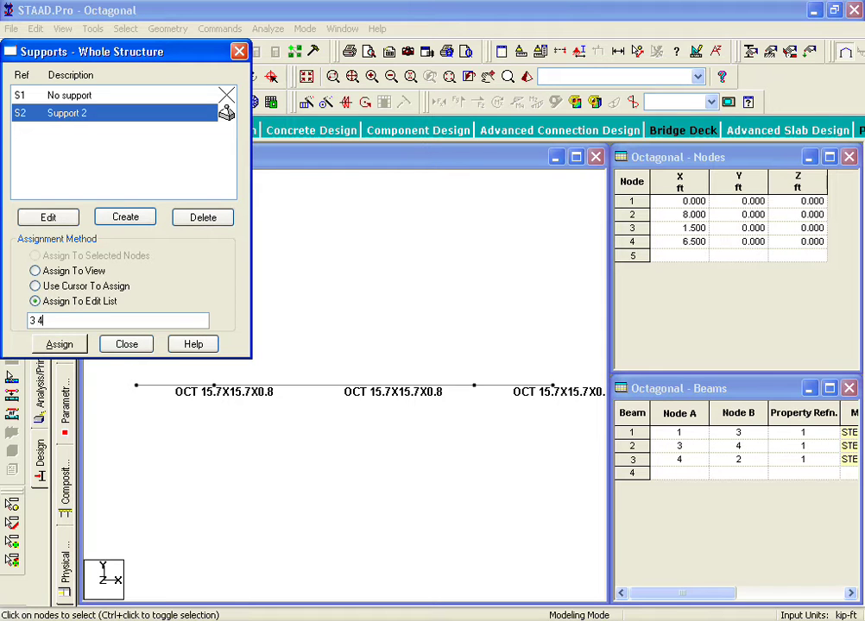
left_click(60, 344)
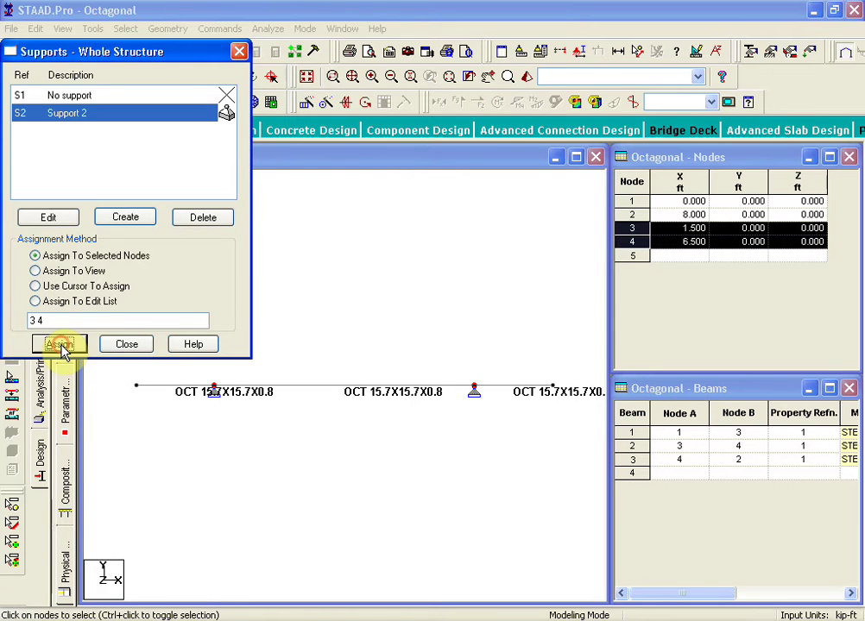
left_click(142, 346)
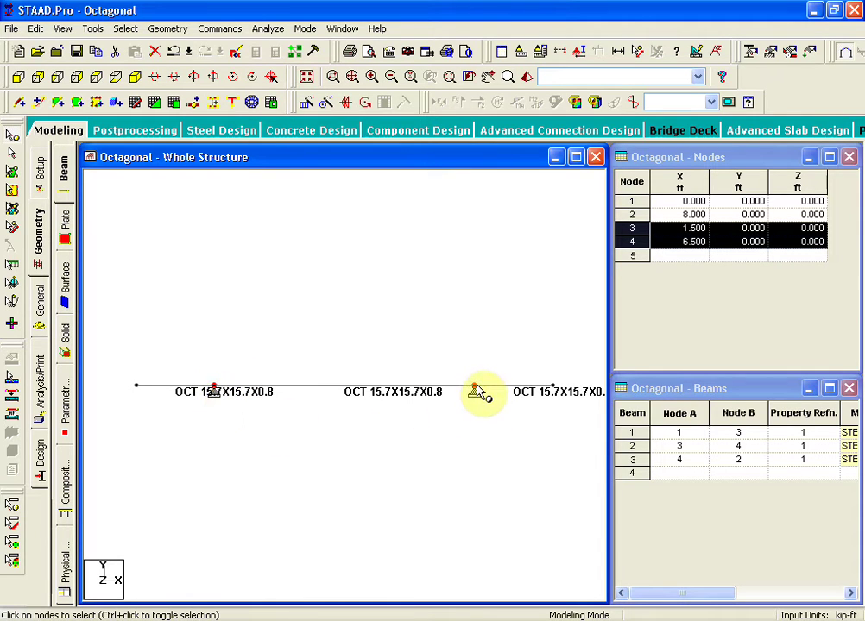
left_click(314, 447)
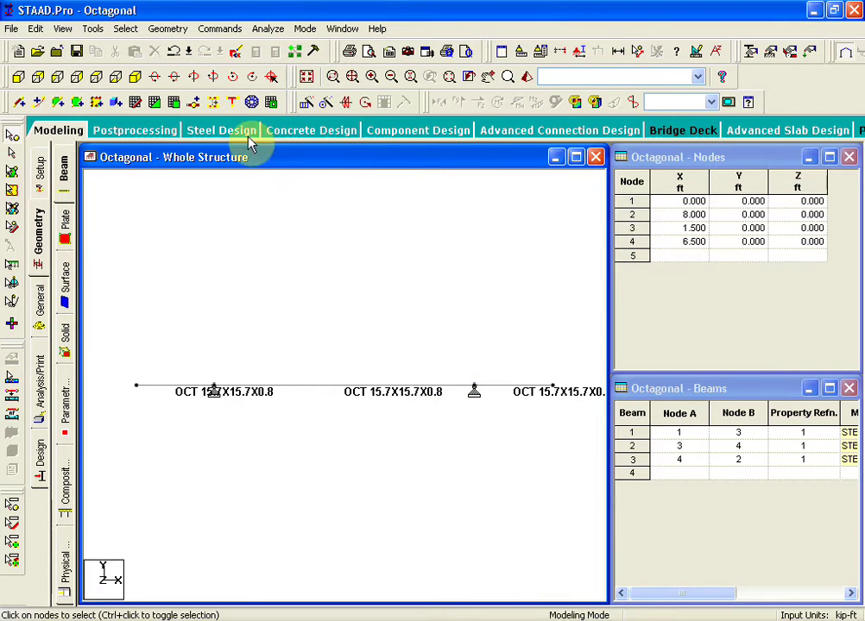
Step: Create primary load case 1 titled "point load" with the Live loading type
left_click(223, 31)
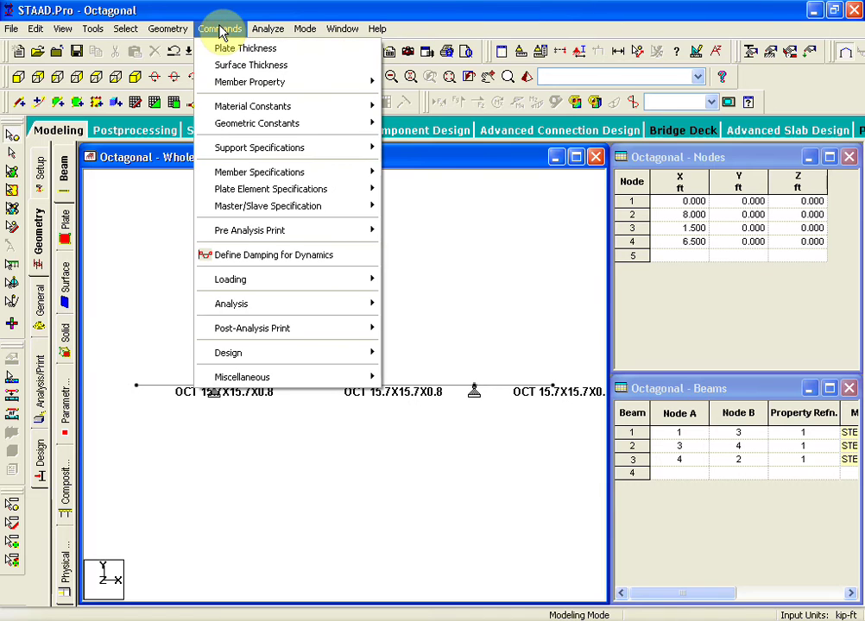
mouse_move(249, 280)
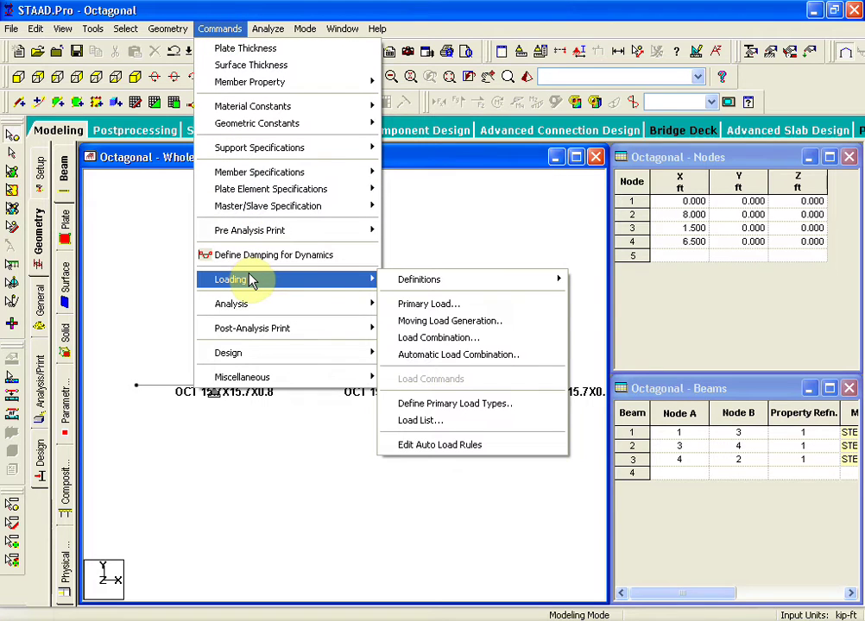
left_click(411, 305)
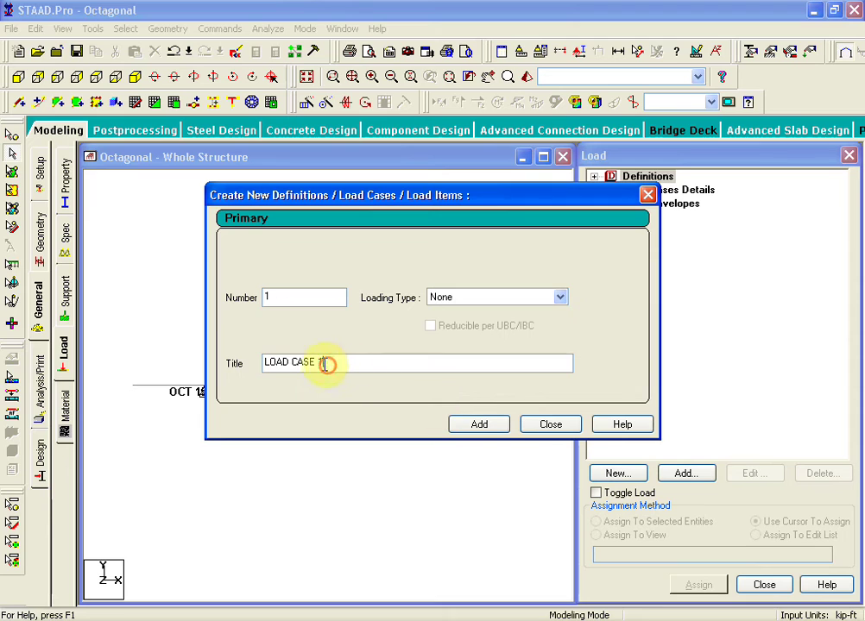
left_click_drag(326, 363, 262, 364)
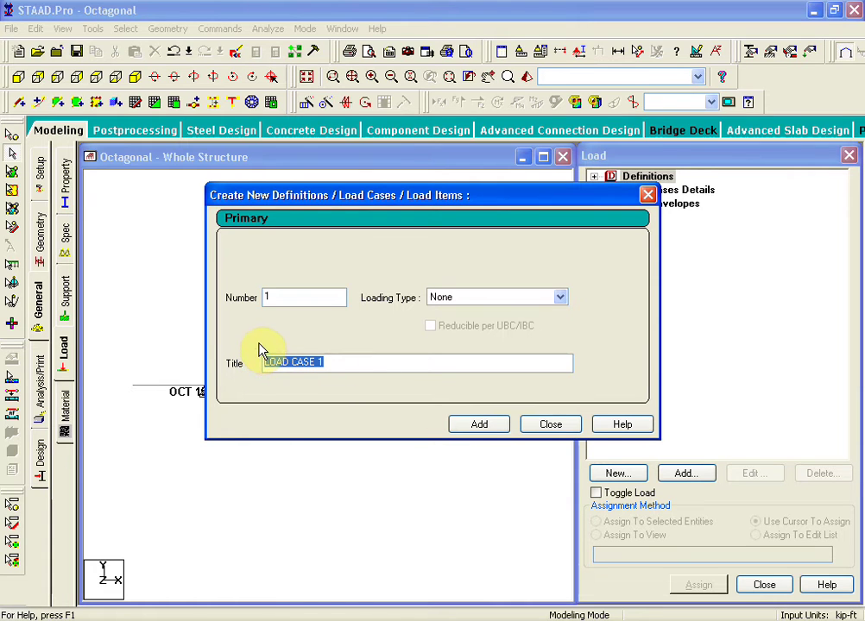
type("poi")
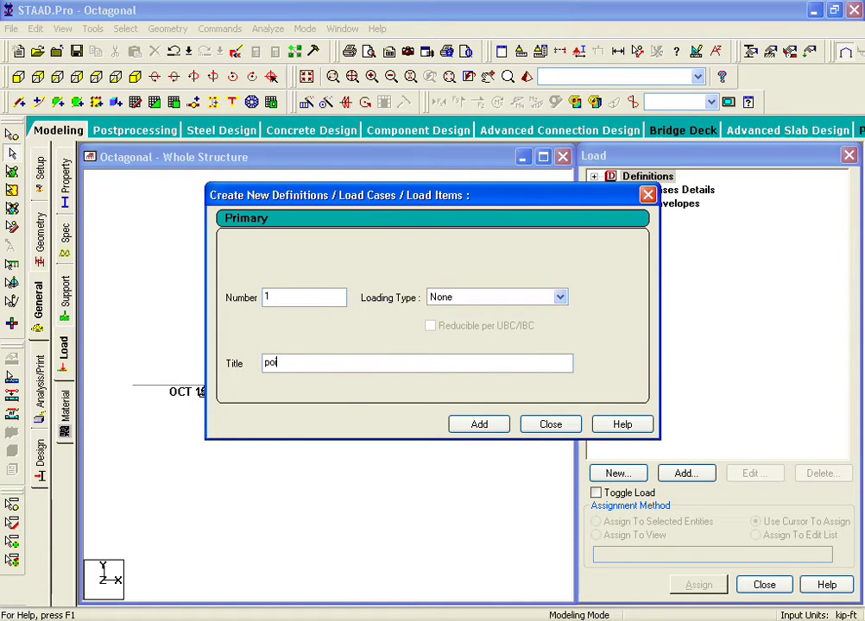
type("nt lo")
left_click(560, 298)
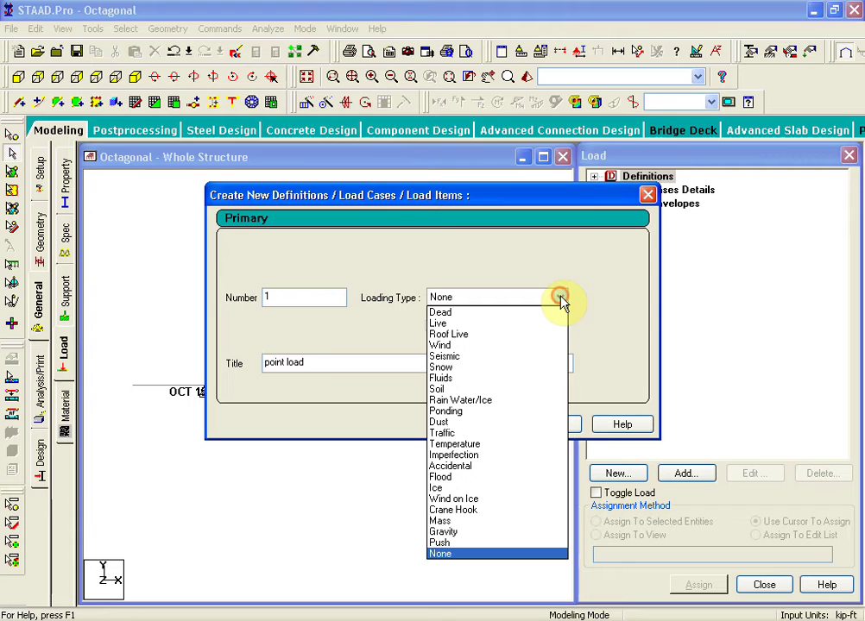
left_click(460, 325)
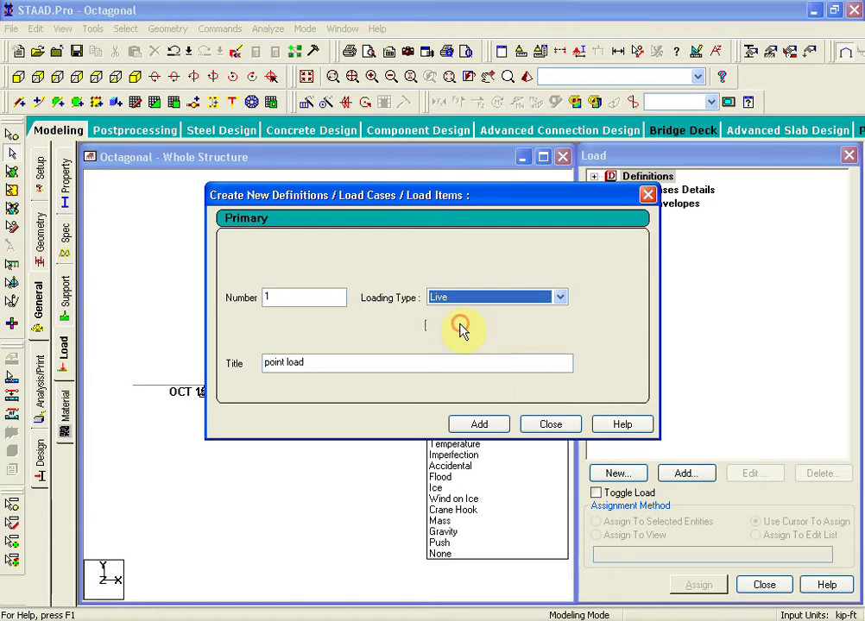
left_click(481, 431)
left_click(543, 431)
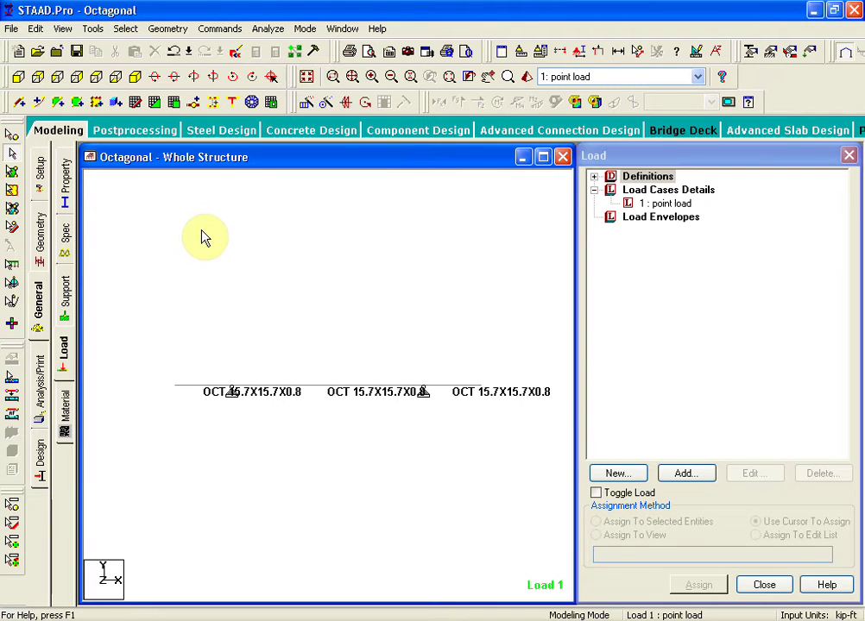
Step: Add a nodal load with Fy of -26 kip to the point load case
left_click(220, 32)
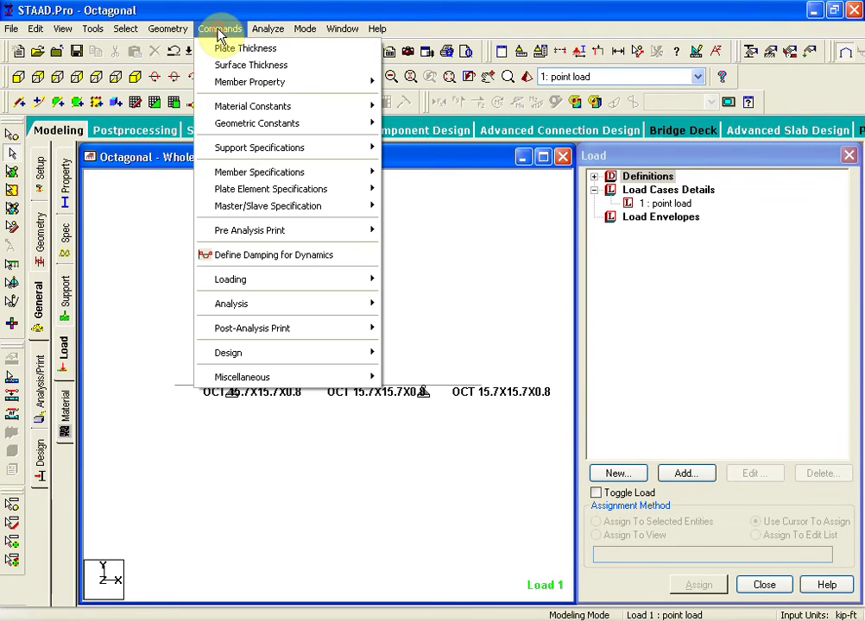
mouse_move(245, 282)
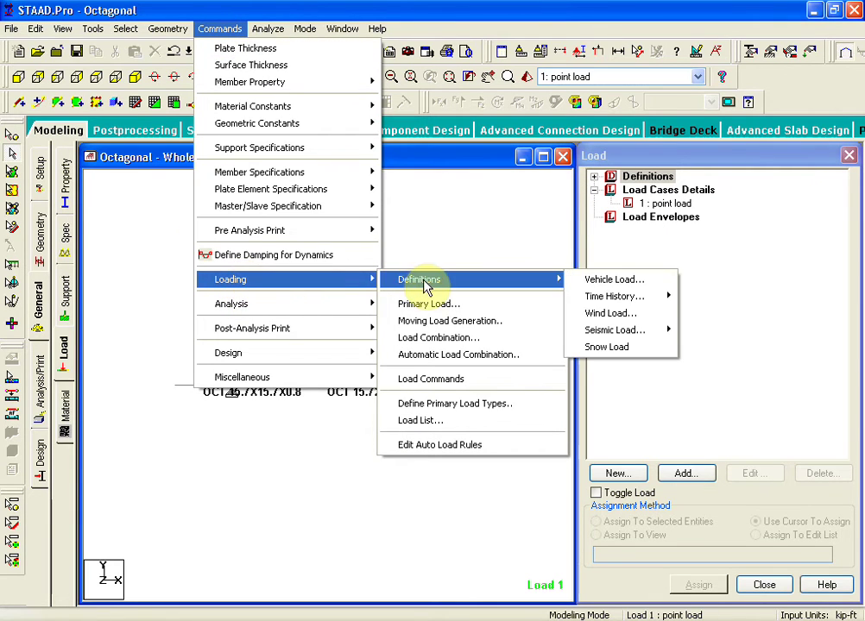
left_click(426, 387)
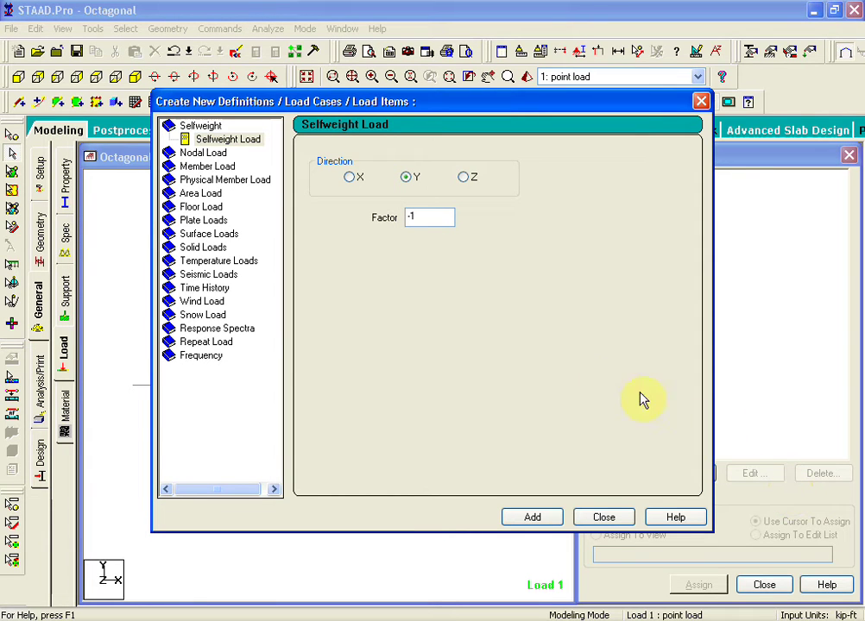
left_click(191, 153)
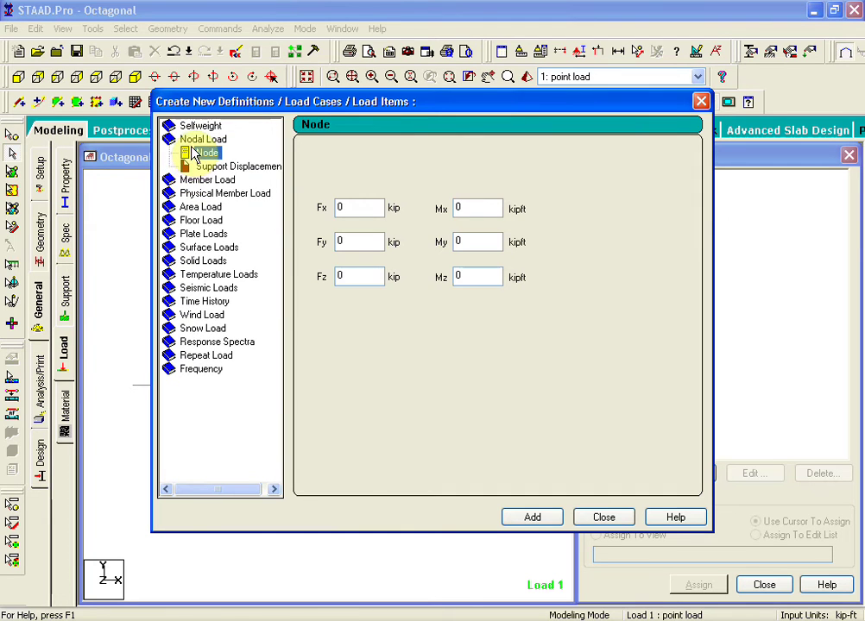
left_click(338, 239)
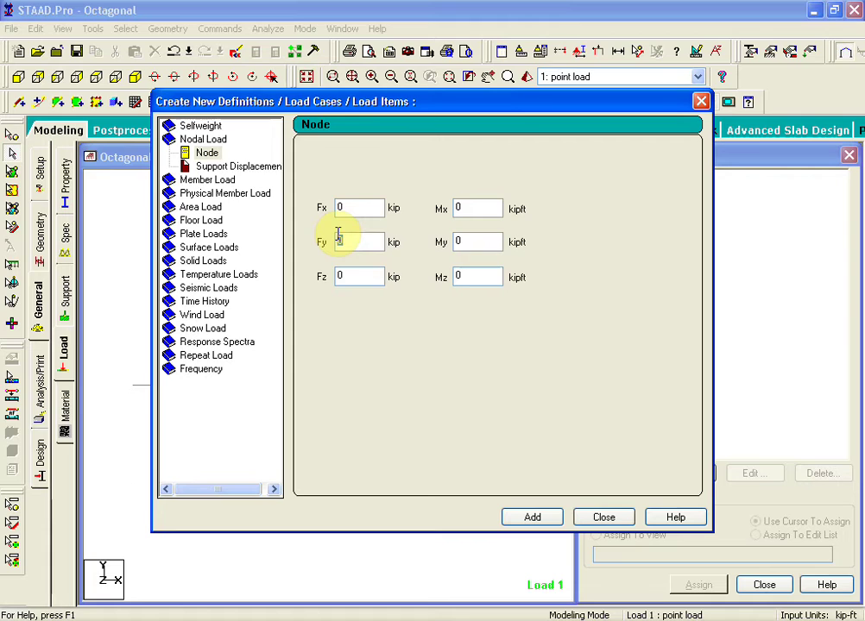
type("-26")
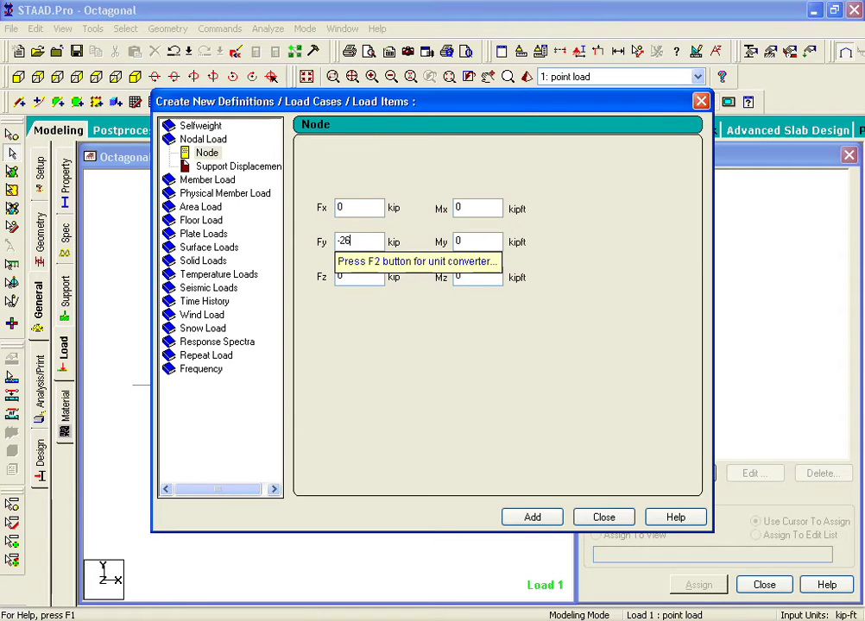
left_click(539, 518)
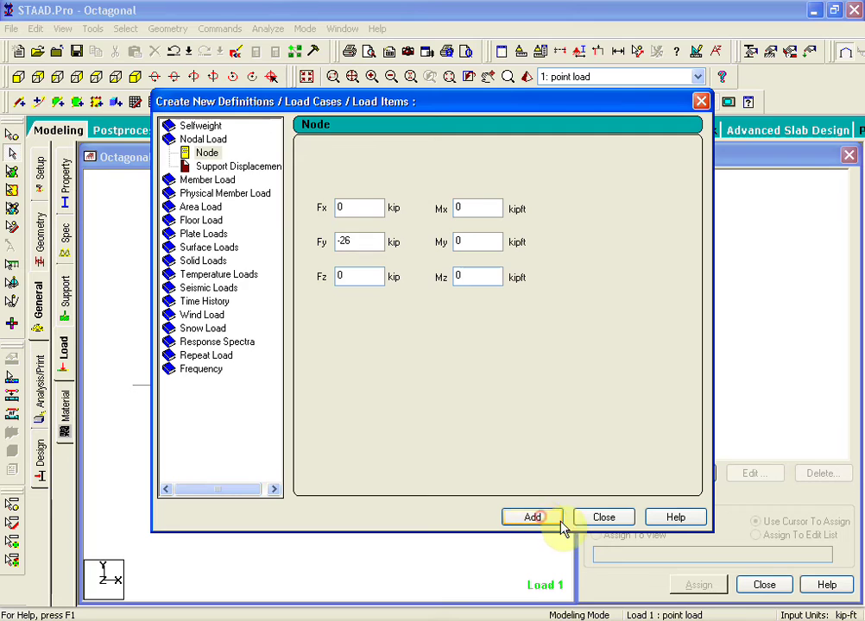
left_click(604, 518)
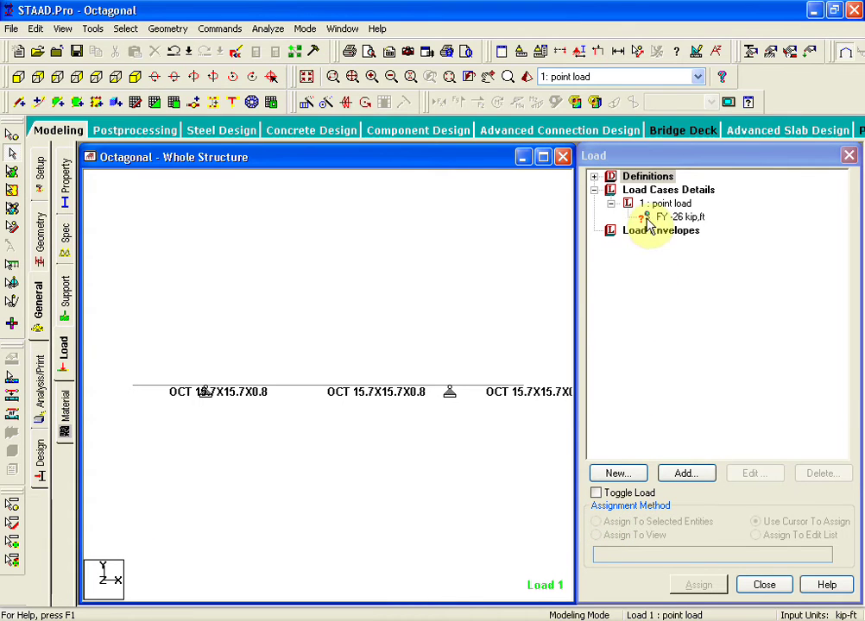
Step: Assign the -26 kip nodal load to nodes 1 and 2
left_click(649, 217)
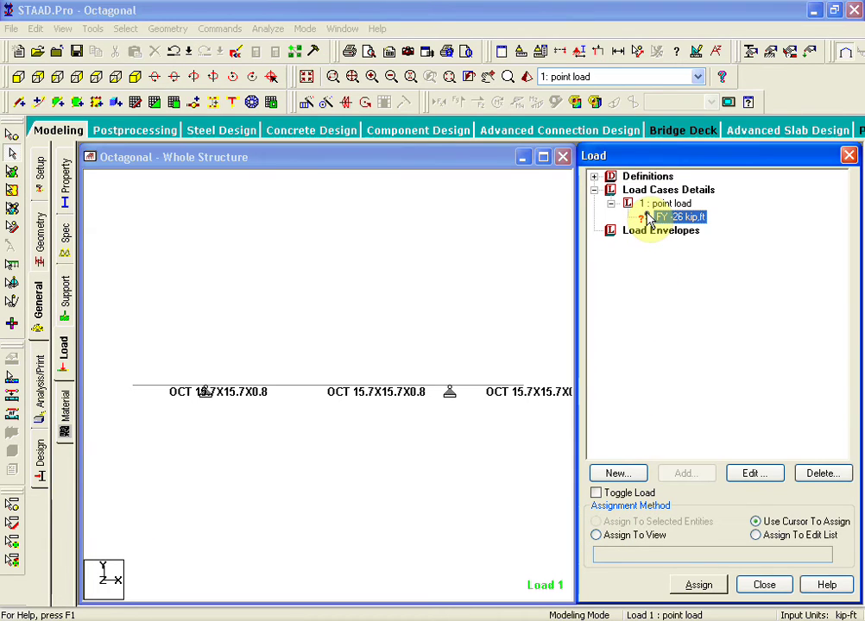
left_click(756, 535)
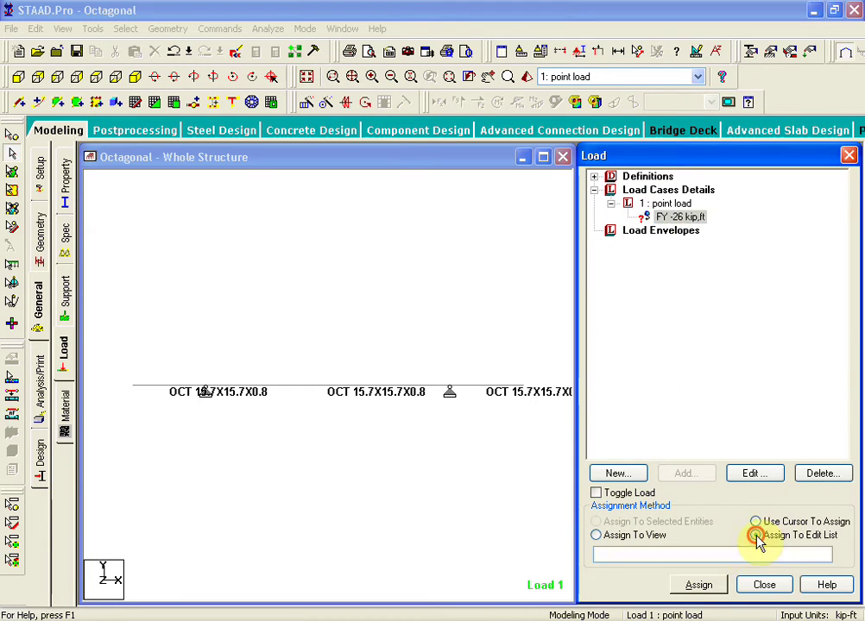
left_click(634, 555)
type("1 2")
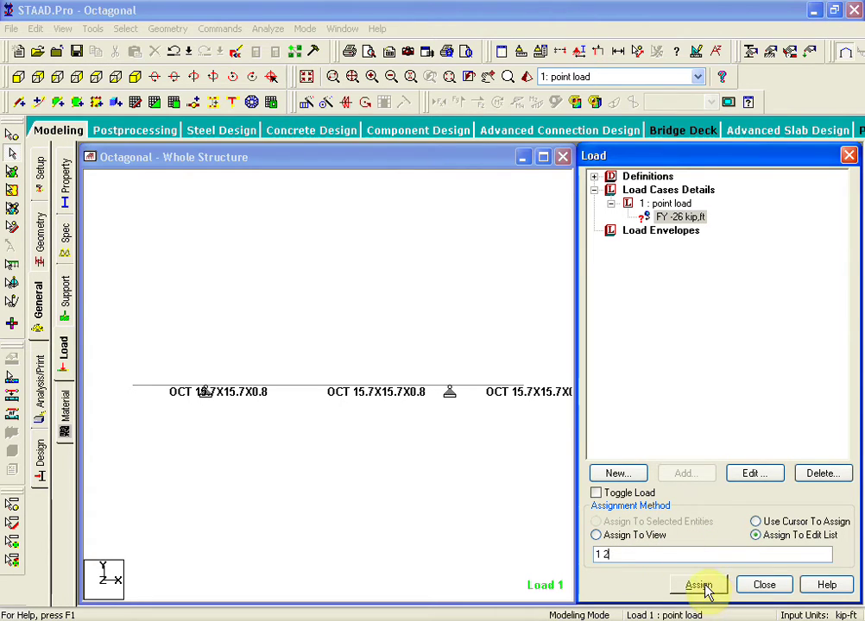
left_click(699, 586)
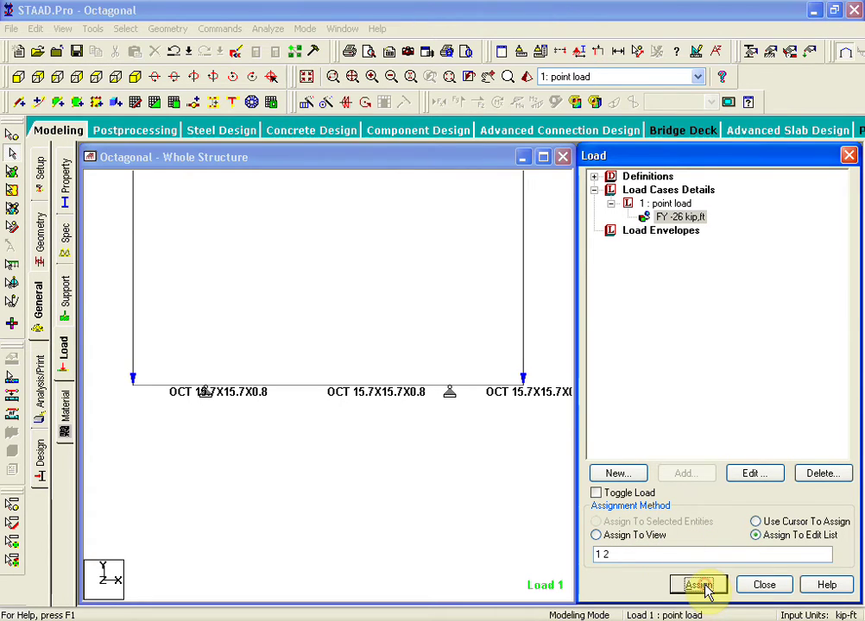
Step: Scale down the displayed load arrows so both point loads fit within the structure view
left_click(394, 492)
scroll(393, 489, "down", 1)
scroll(393, 488, "down", 2)
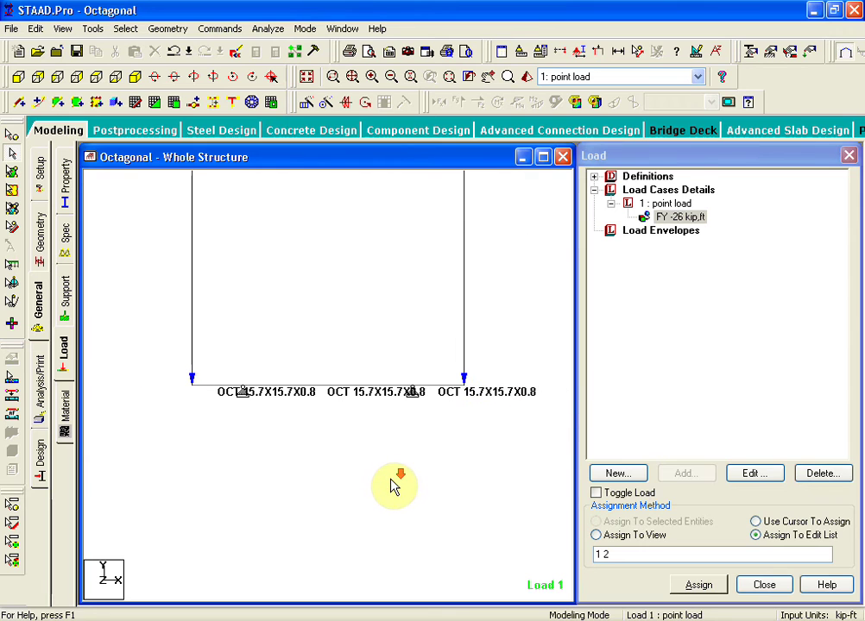
left_click(598, 53)
scroll(352, 377, "up", 2)
scroll(336, 370, "up", 1)
scroll(334, 358, "down", 2)
scroll(333, 348, "up", 2)
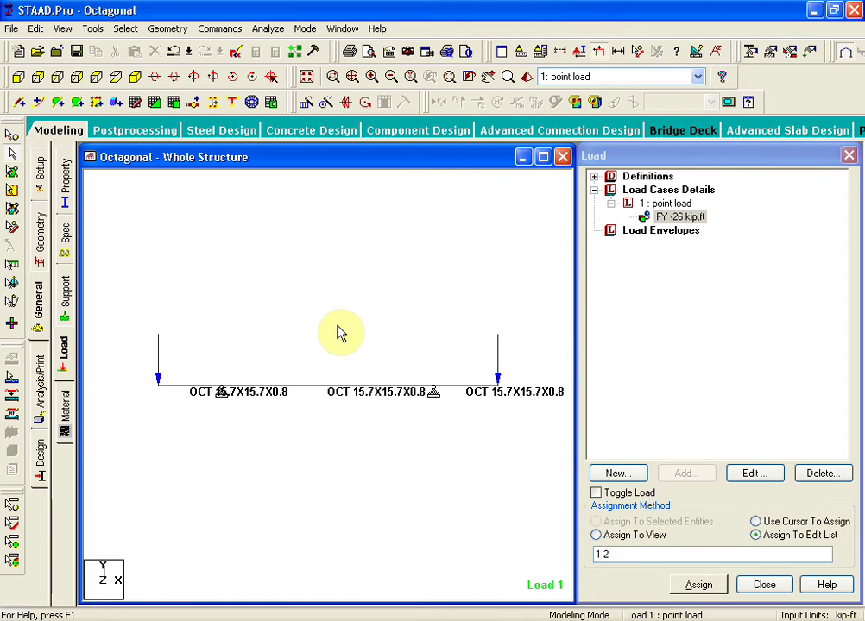
Step: Add a Perform Analysis command with the Load Data print option
left_click(217, 30)
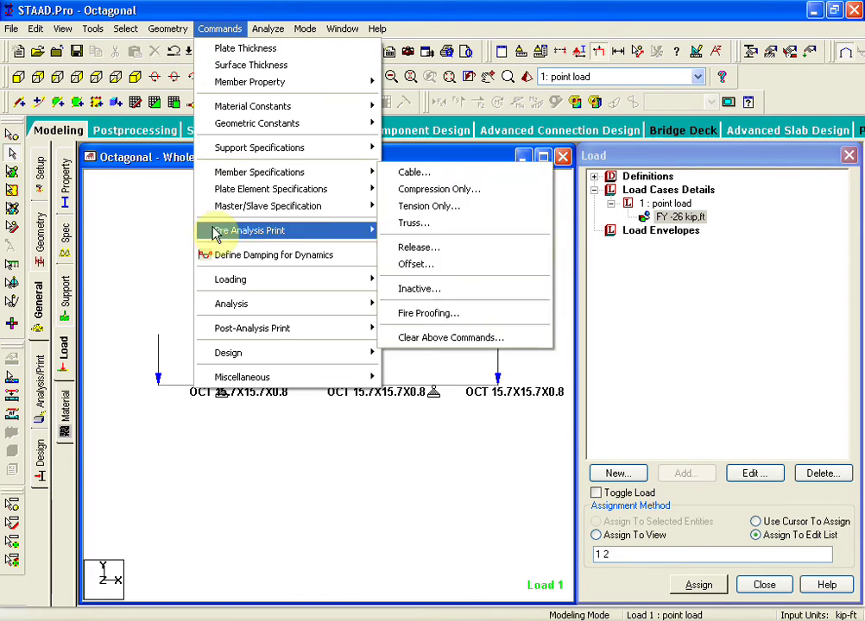
mouse_move(226, 303)
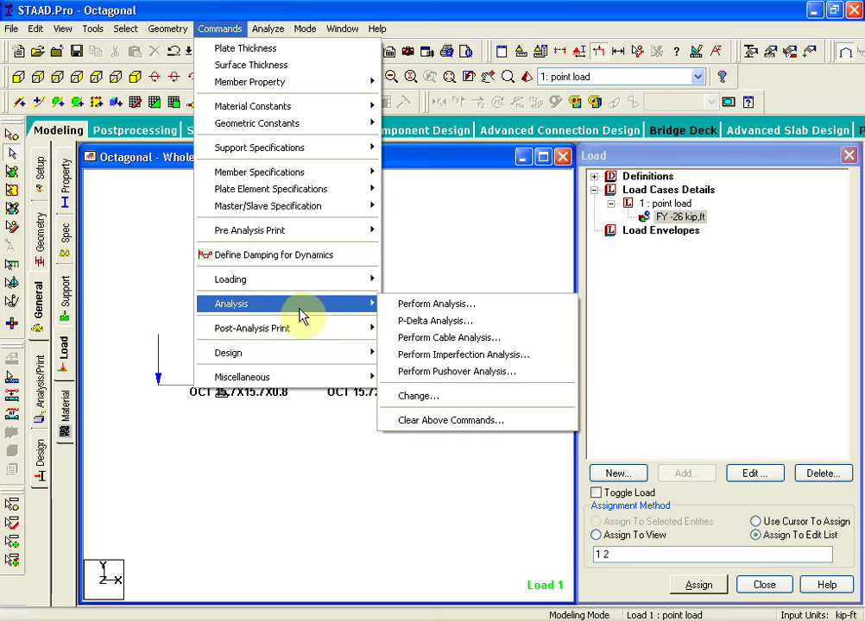
left_click(426, 306)
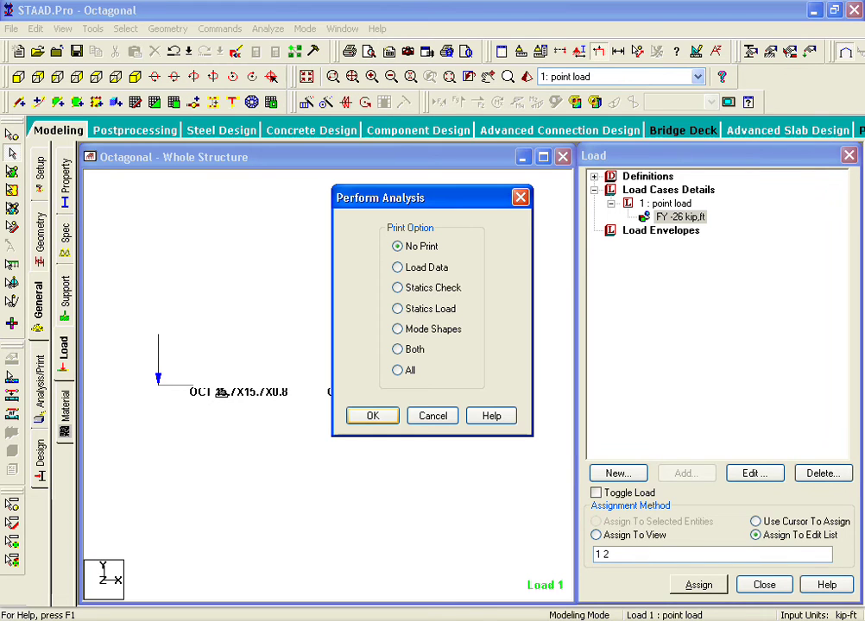
left_click(398, 268)
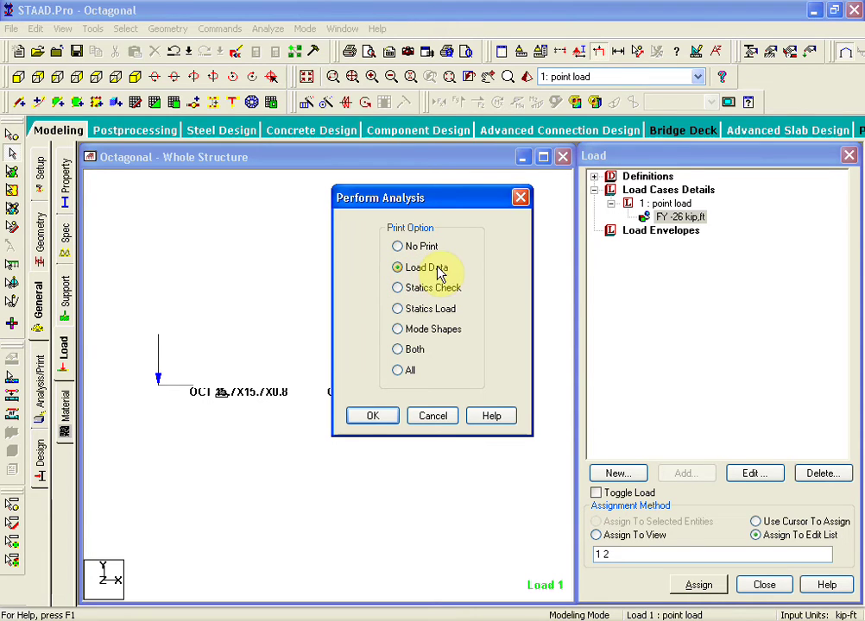
left_click(372, 418)
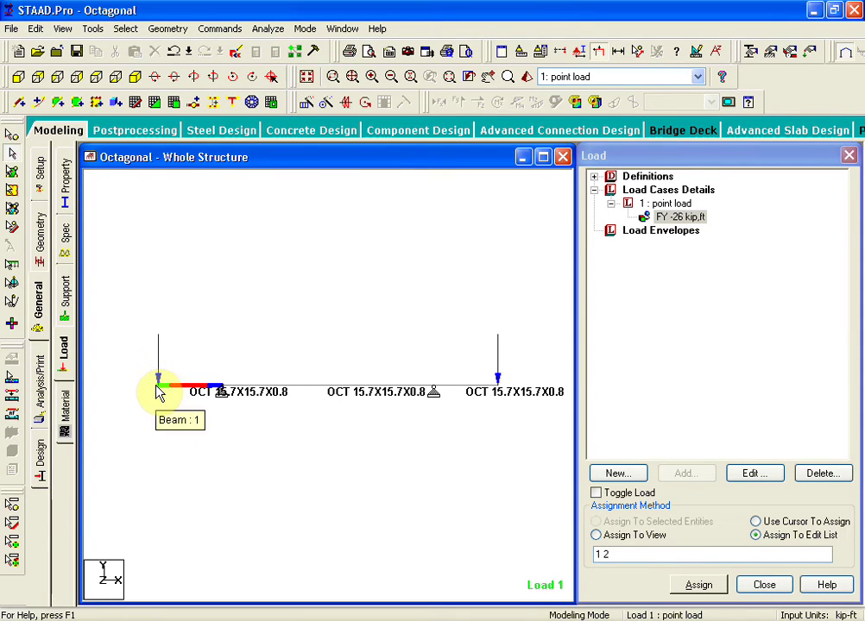
Step: Add a post-analysis Joint Displacements print command for the two loaded end nodes of the beam
left_click(12, 138)
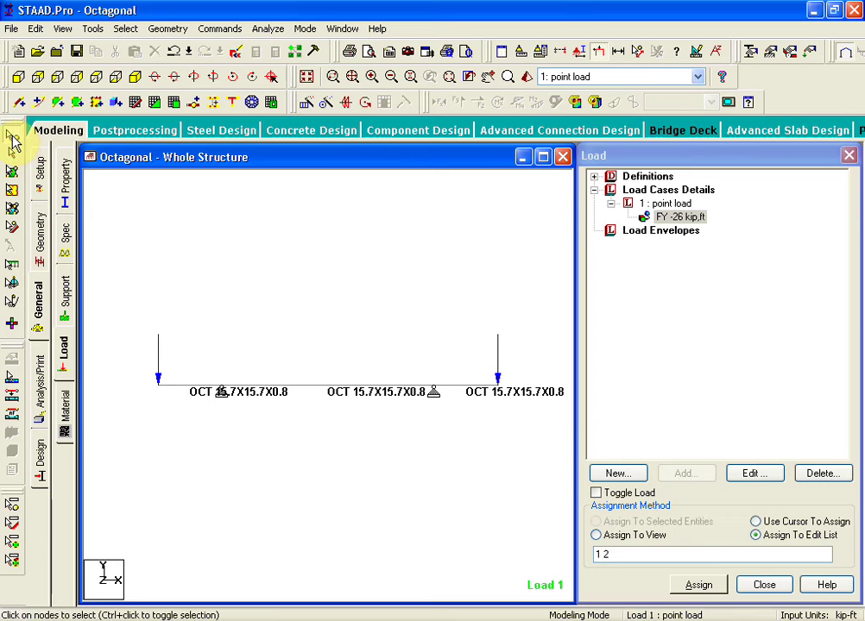
left_click(159, 383)
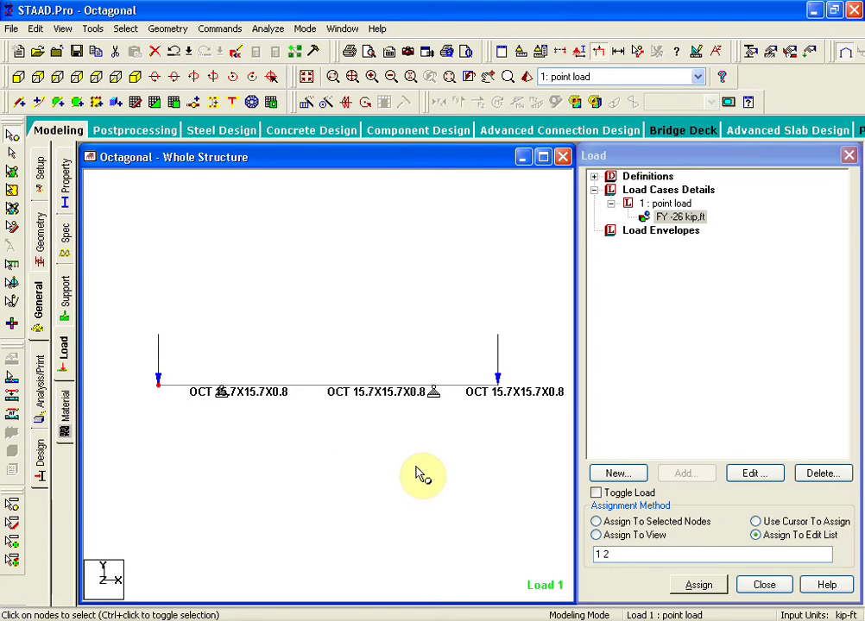
left_click(498, 385, "ctrl")
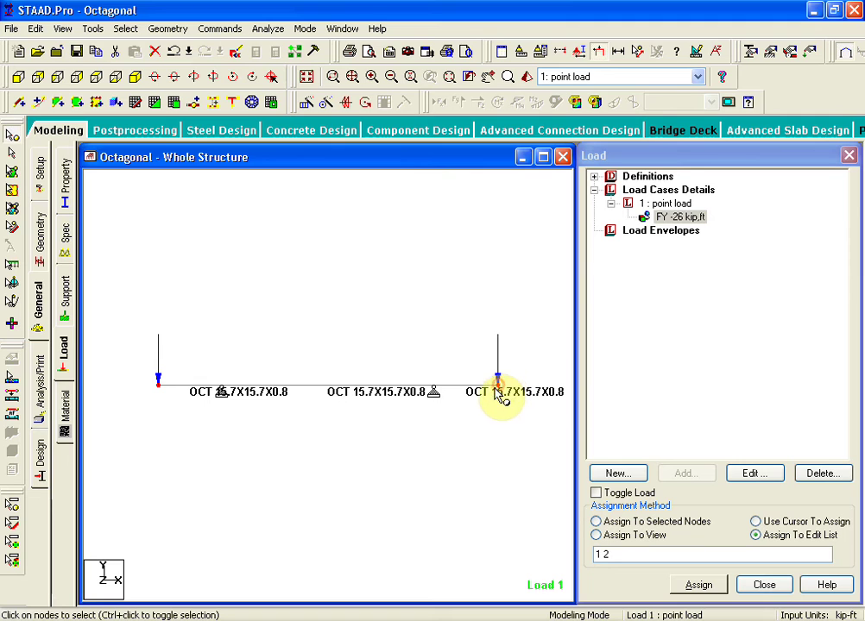
left_click(220, 29)
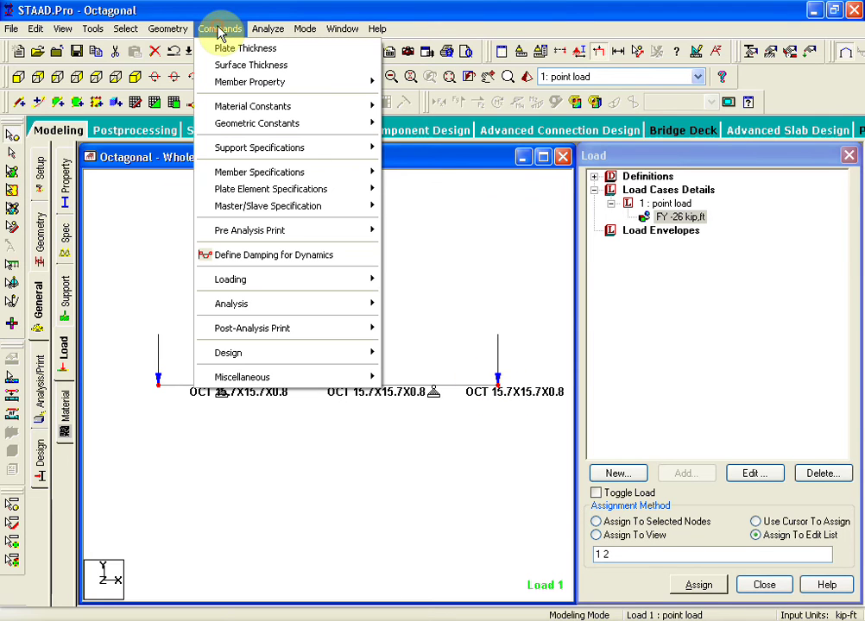
mouse_move(236, 333)
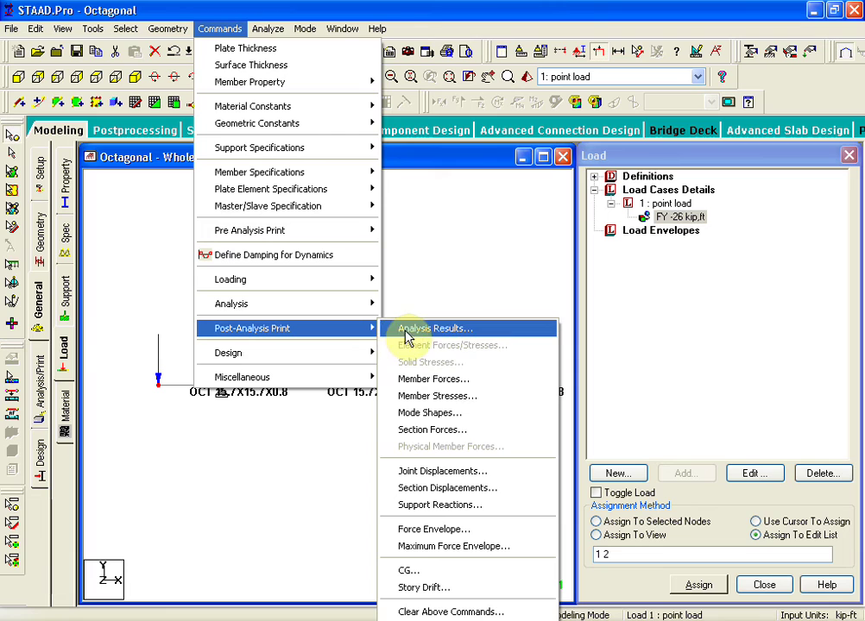
left_click(426, 472)
left_click(362, 372)
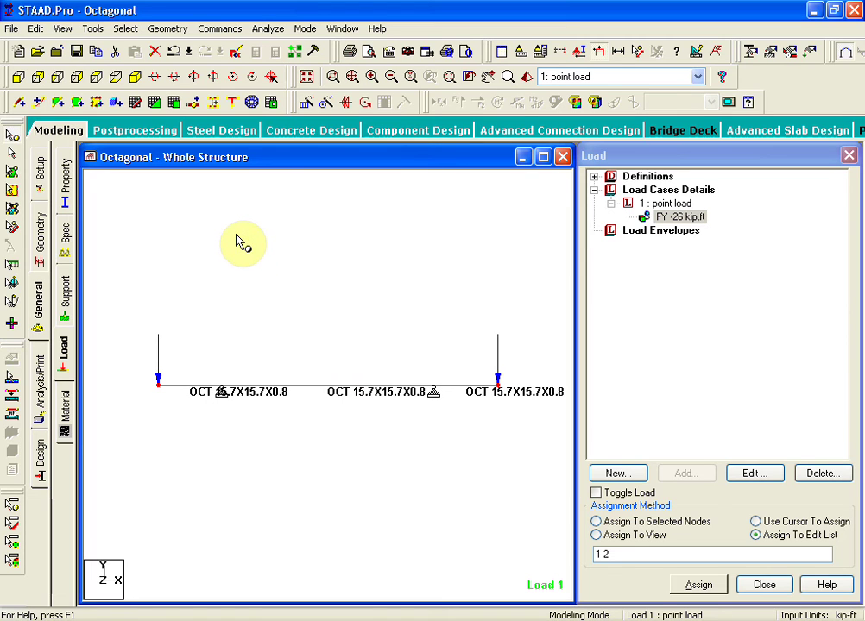
Step: Run the analysis of the beam with the STAAD Analysis engine
left_click(267, 29)
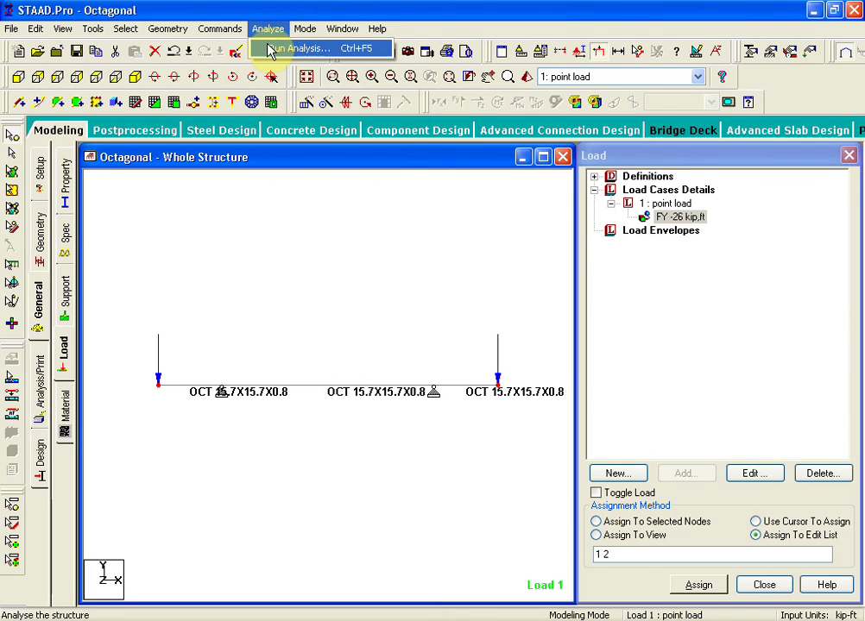
left_click(297, 48)
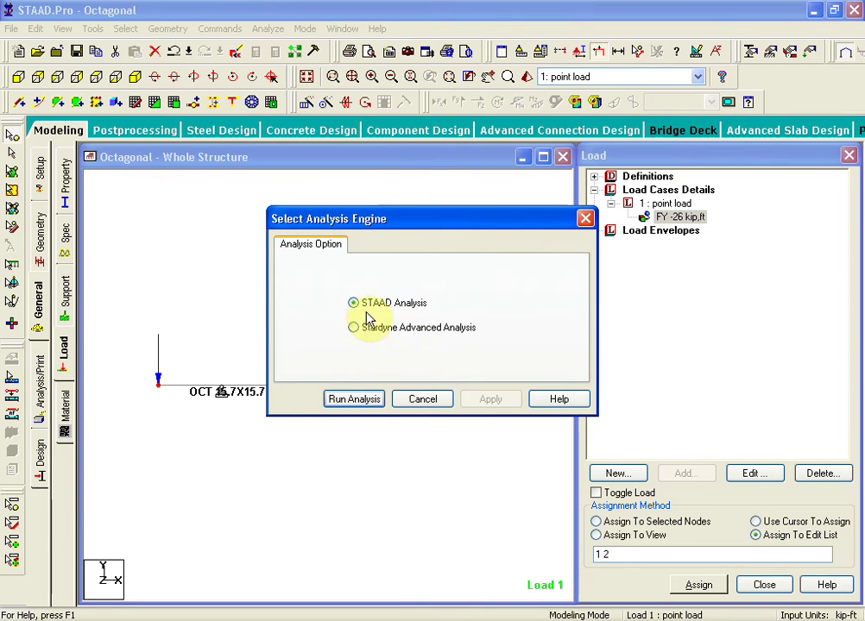
left_click(352, 400)
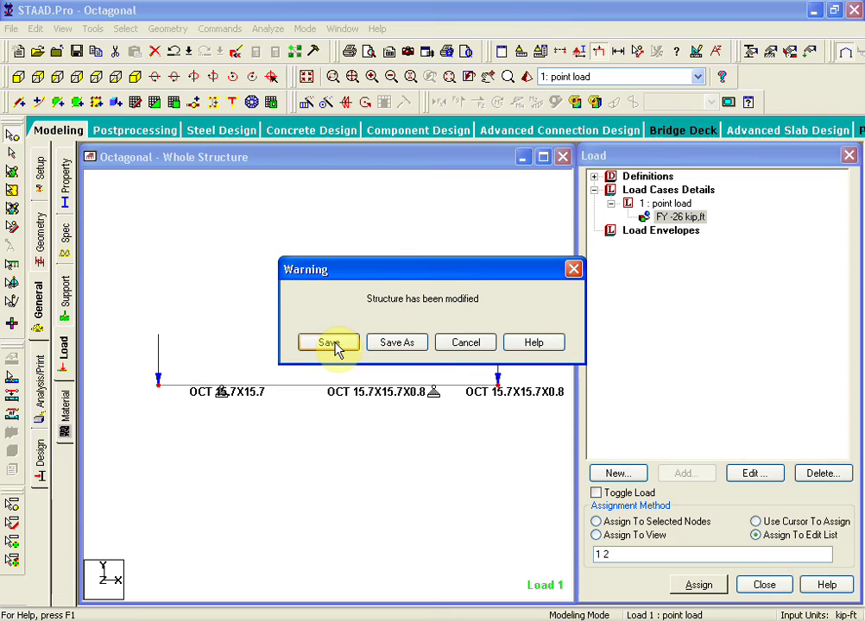